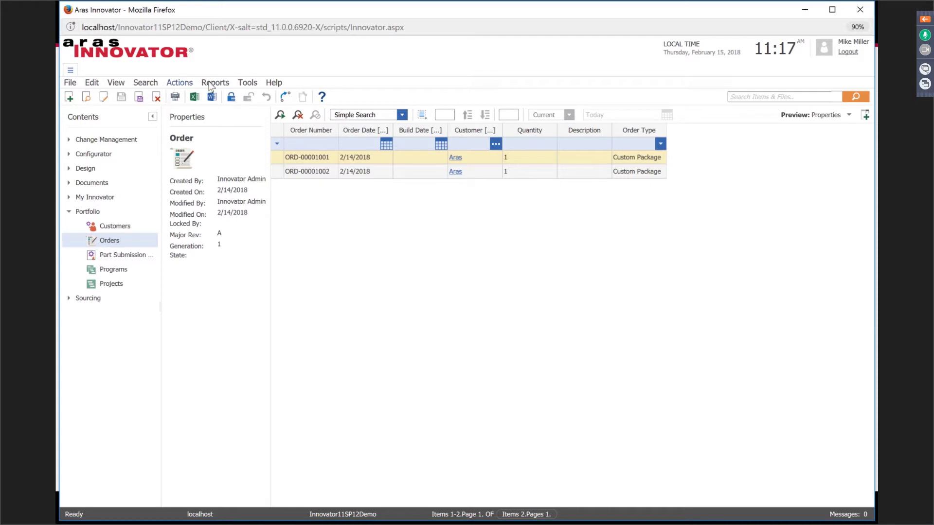
Step: Launch the Order Form from the Orders list and maximize its browser window
click(225, 83)
click(180, 83)
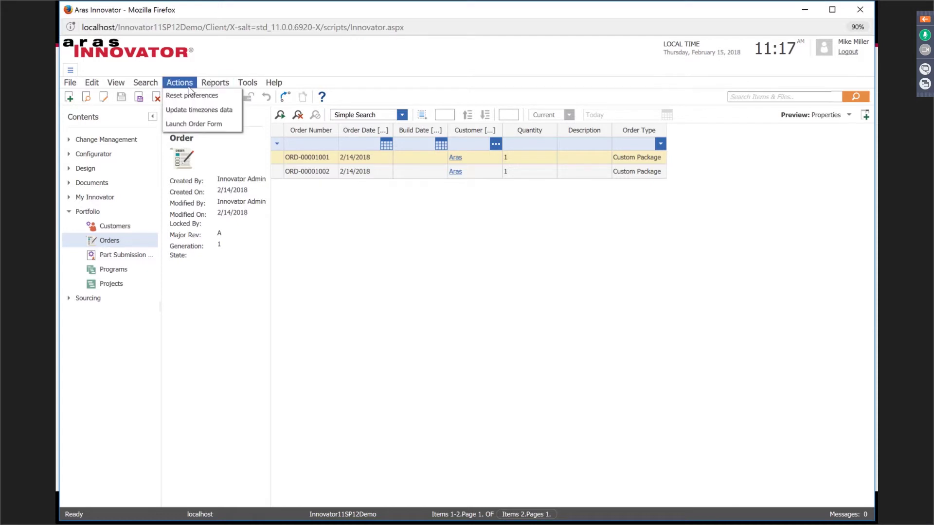
click(190, 126)
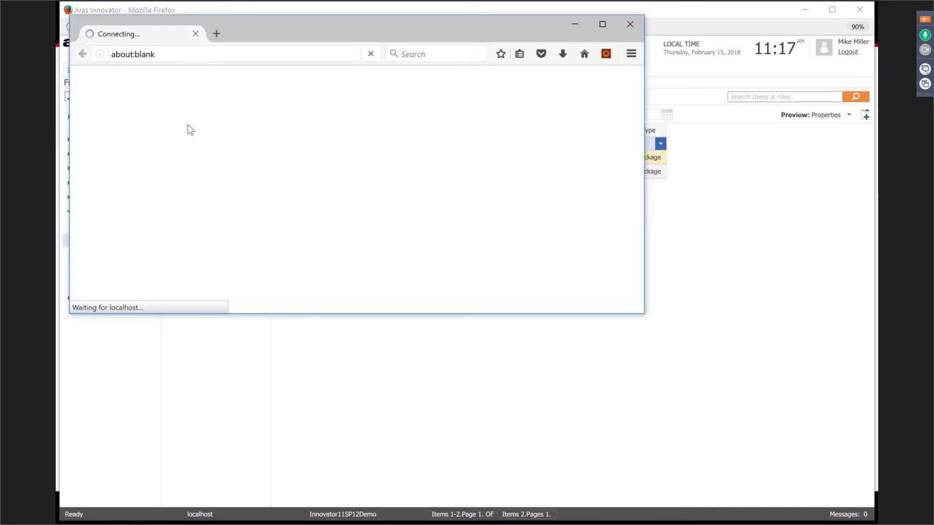
click(601, 25)
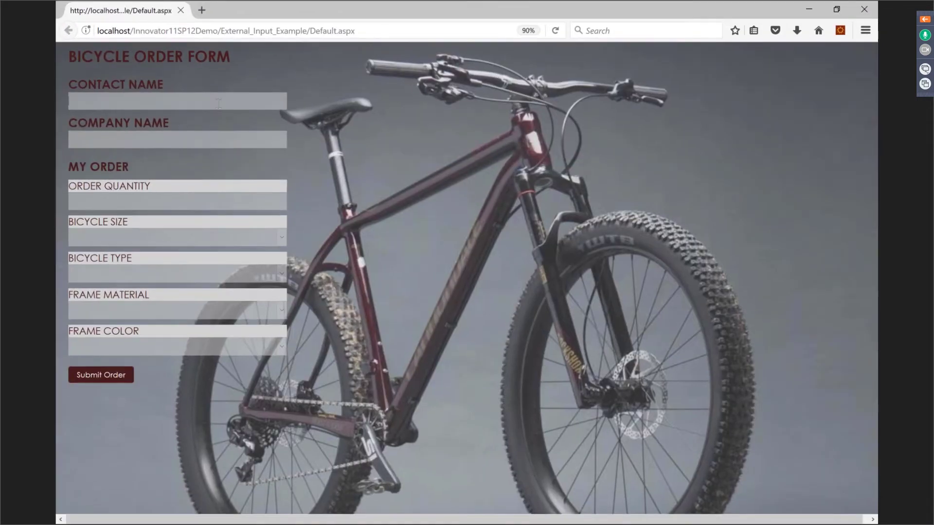
Step: Fill in the contact's name, the company name Aras and an order quantity of 1 on the bicycle order form
text(Lopa)
key(Tab)
text(Aras)
click(177, 204)
text(1)
Step: Set the bicycle size to LARGE and the bicycle type to MOUNTAIN BIKE
click(166, 214)
click(146, 238)
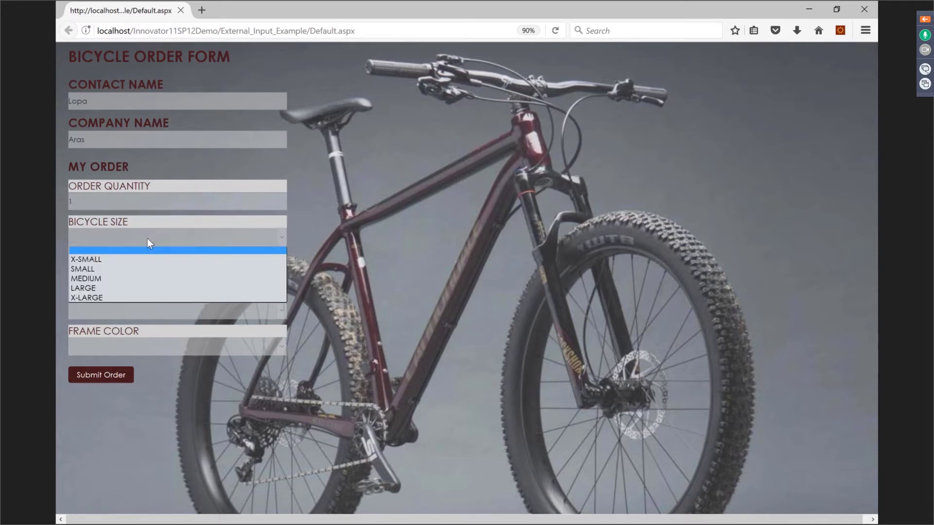
click(121, 290)
click(141, 275)
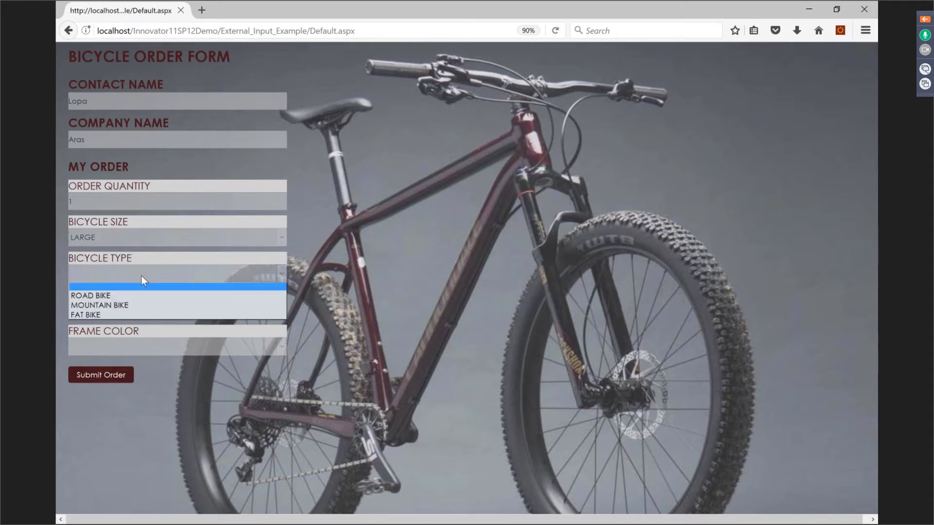
click(131, 305)
Step: Choose ALUMINUM ALLOY as frame material and GLOSSY BLACK as frame color, and submit the order
click(130, 308)
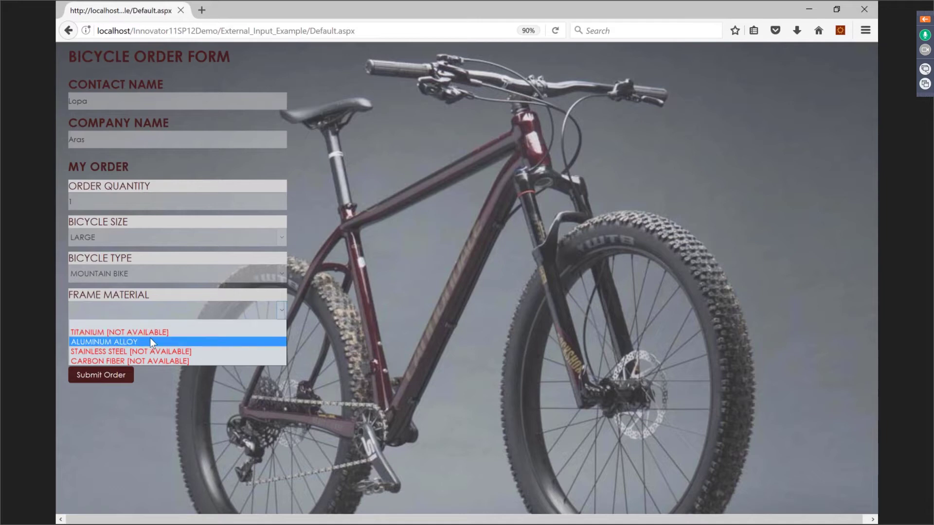
click(187, 341)
click(188, 341)
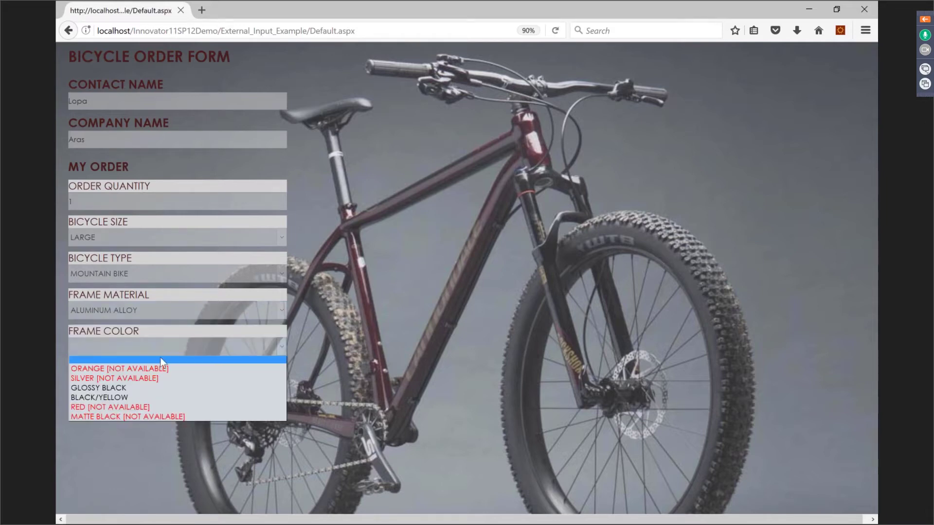
click(141, 384)
click(104, 374)
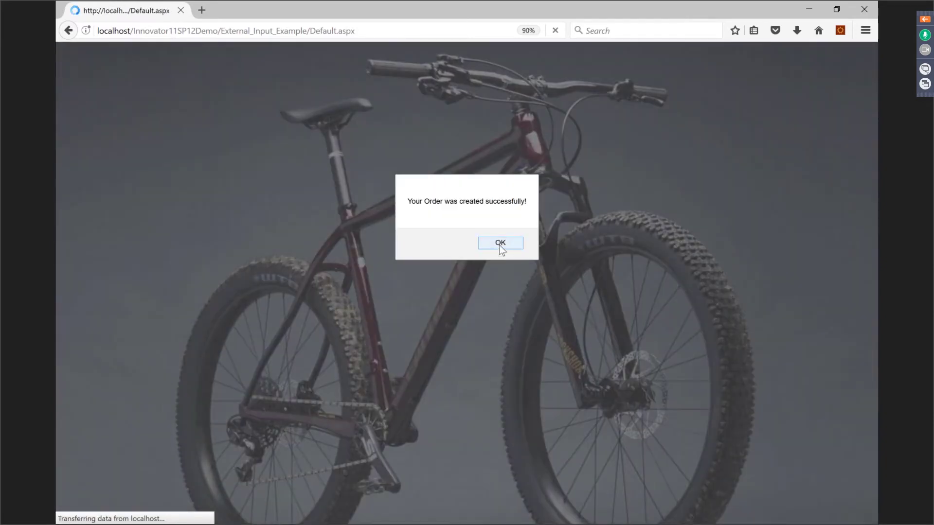
click(500, 245)
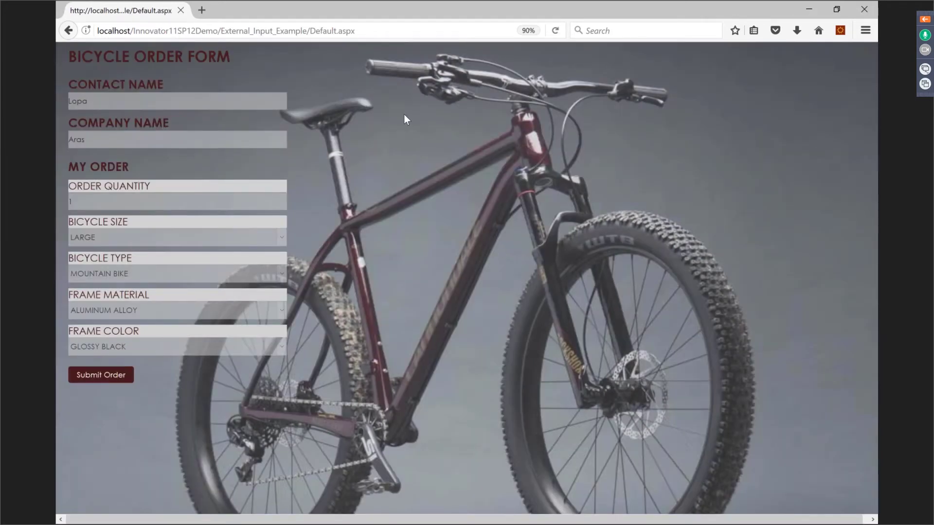
Step: Switch to Aras Innovator, refresh the Orders list and open the order dated 2/15/2018
key(alt+Tab)
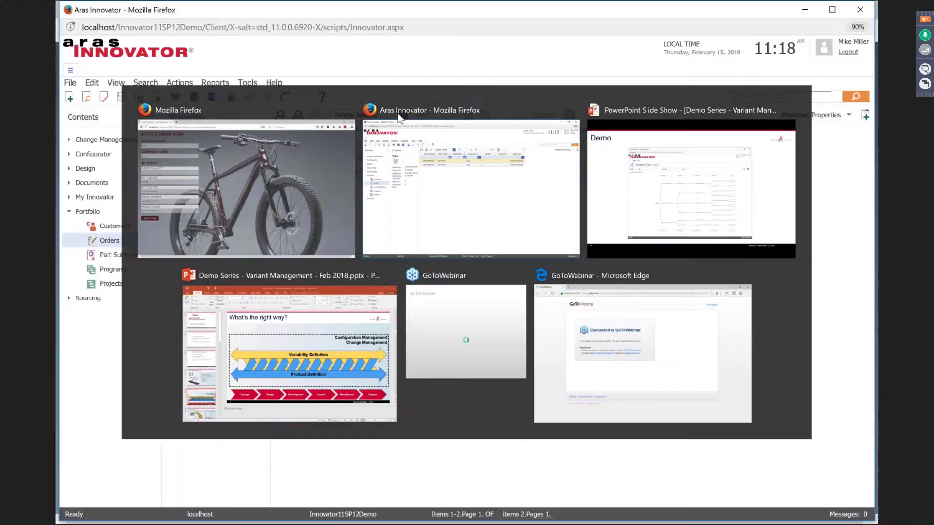
click(280, 116)
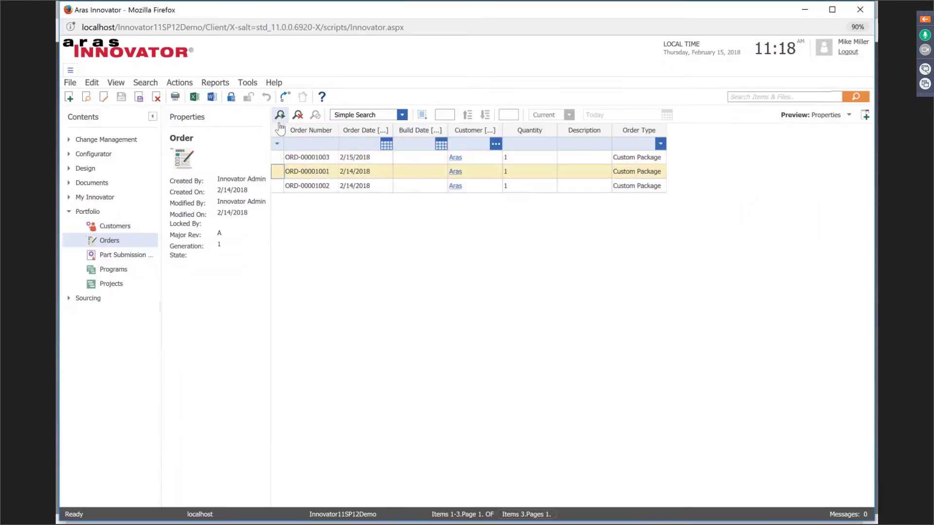
double_click(308, 157)
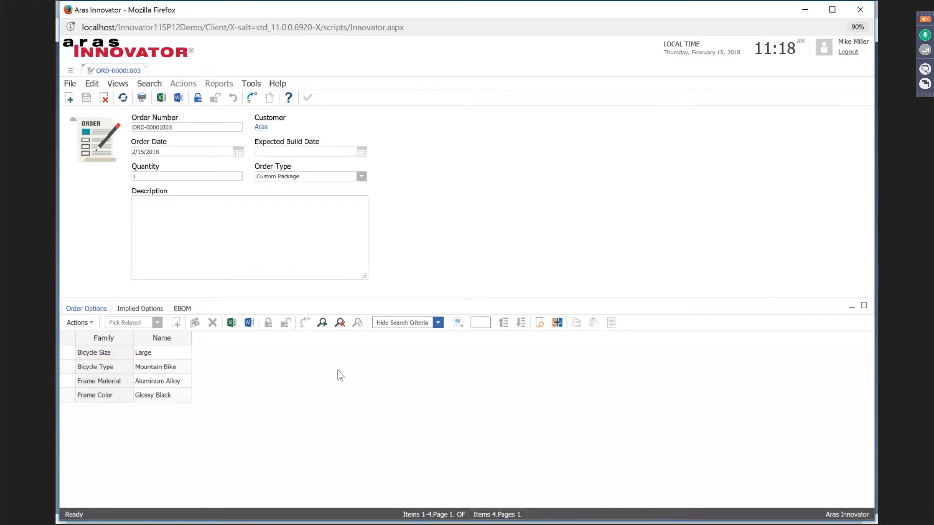
Step: Examine the order's complete implied options list in an enlarged lower pane
click(157, 311)
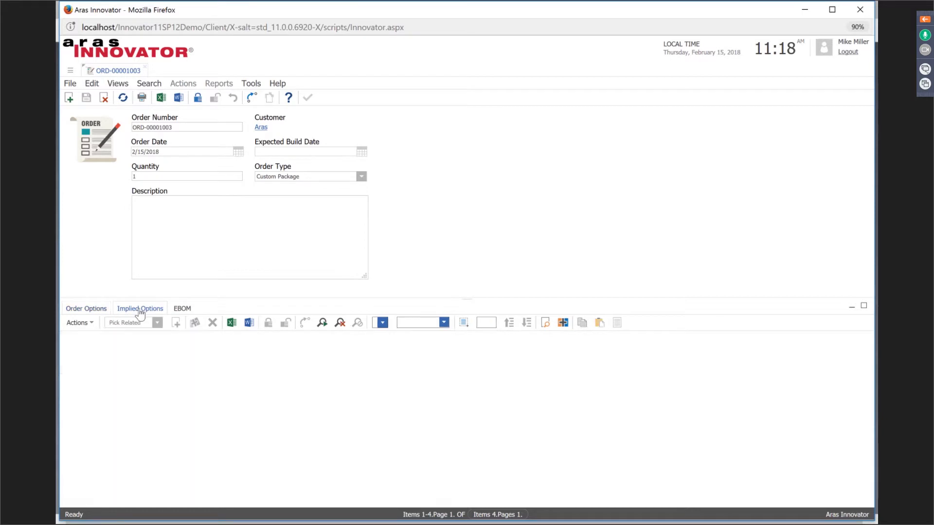
drag(463, 300, 479, 232)
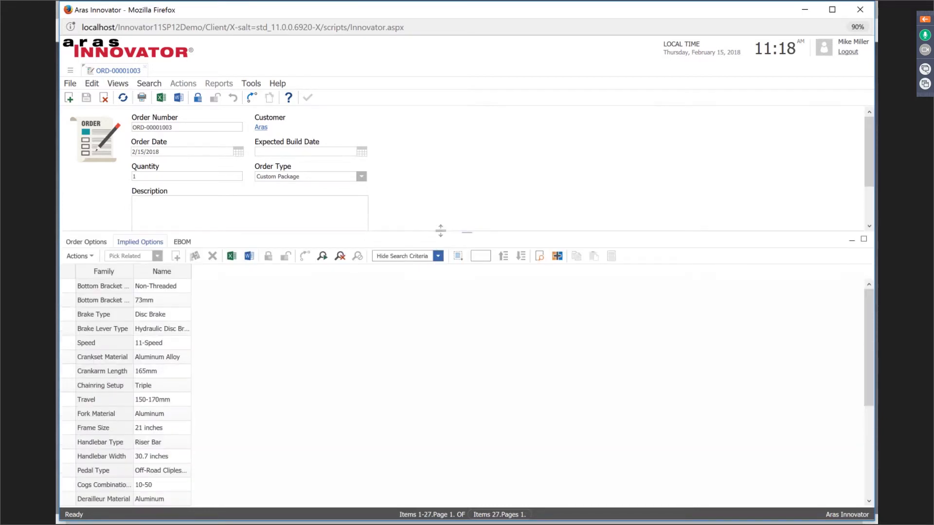
drag(444, 202, 443, 202)
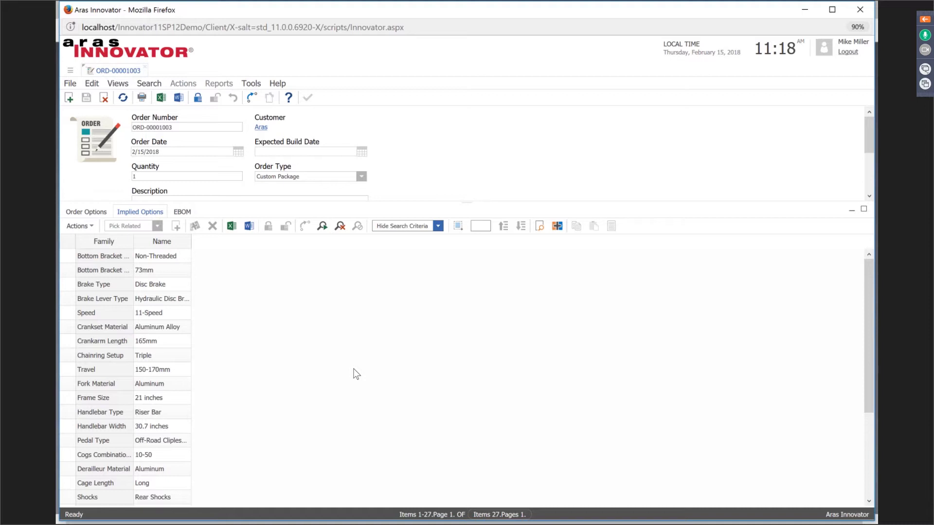
scroll(357, 374, down, 3)
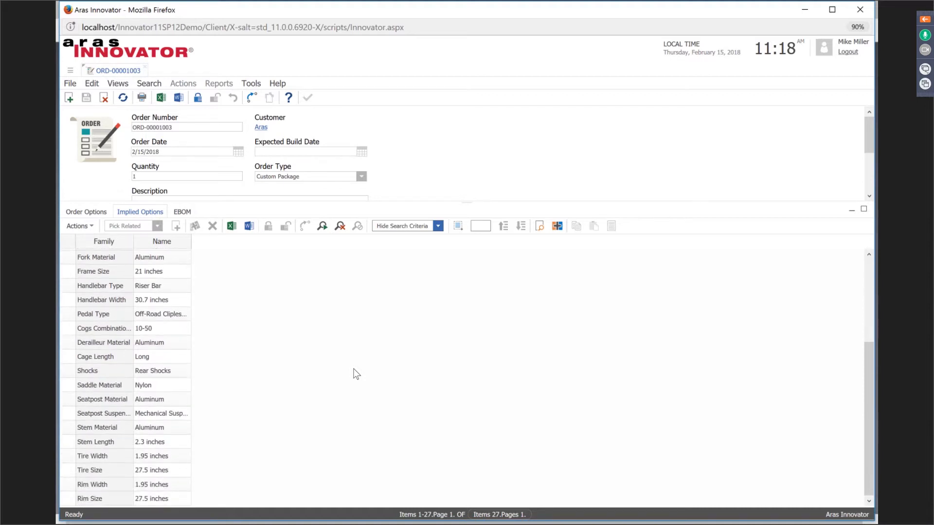
scroll(354, 375, up, 3)
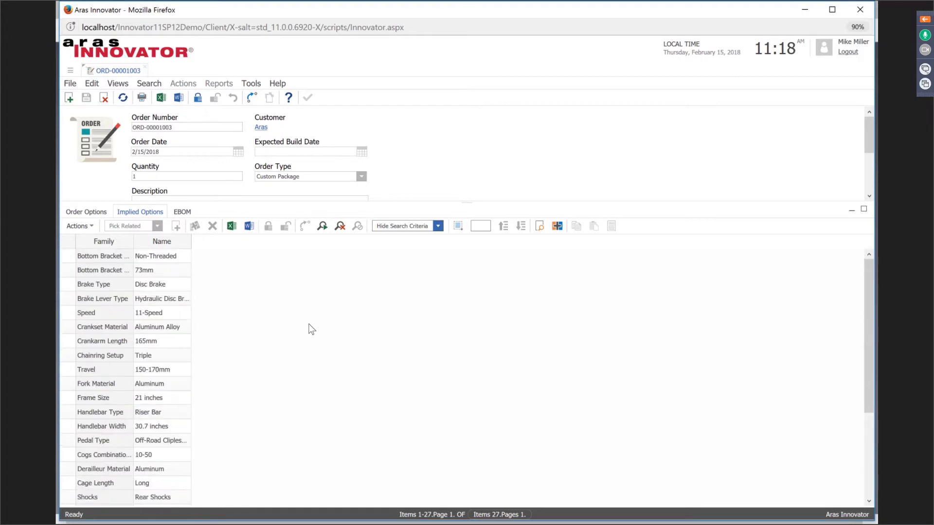
Step: Show the order's EBOM in an enlarged pane and open the Frame item from Assembly (Frame)
click(184, 213)
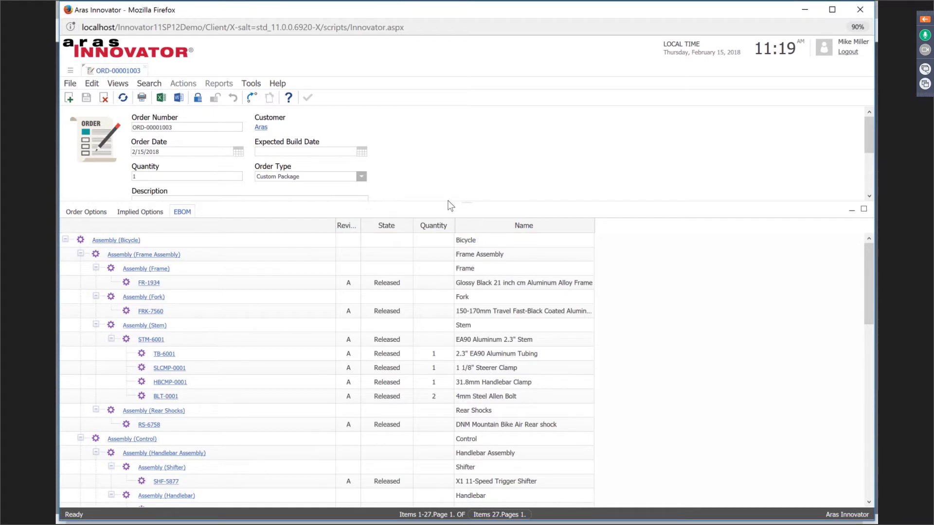
drag(451, 203, 460, 161)
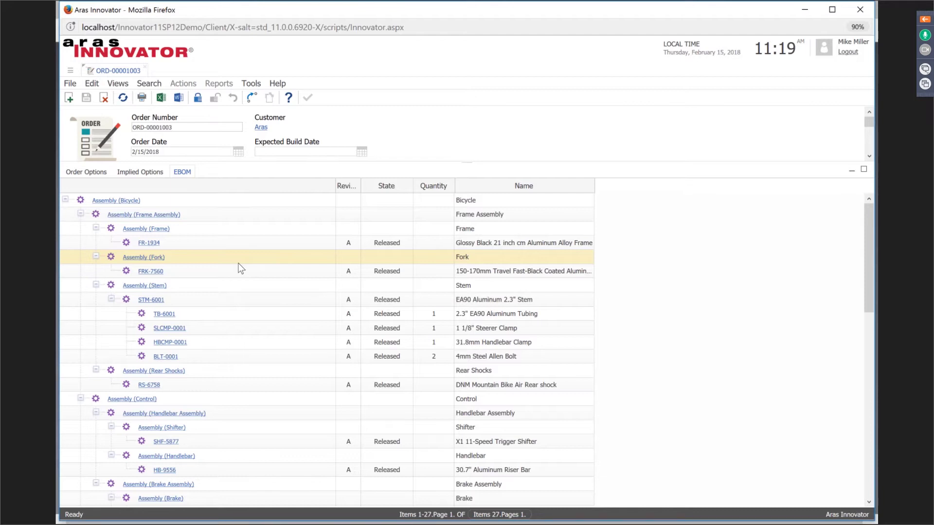
click(157, 229)
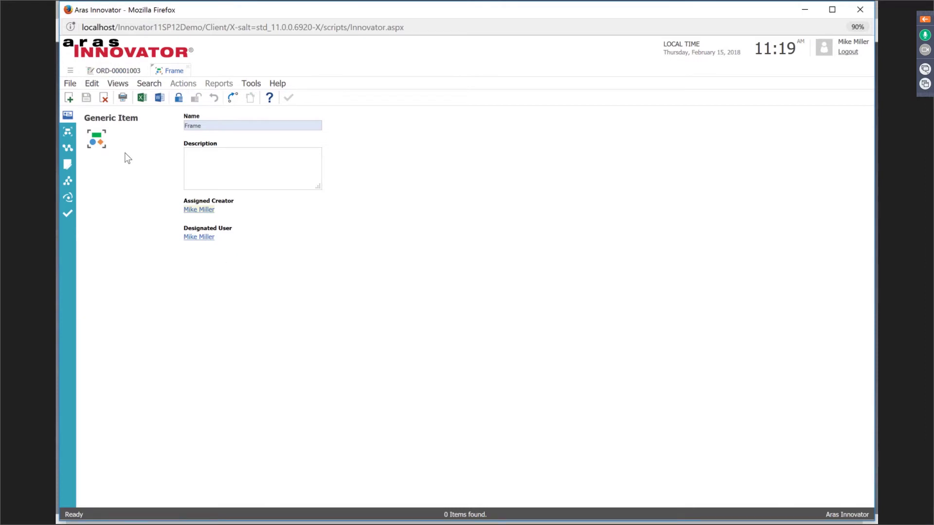
Step: Return to the order's EBOM and compare the part FR-1934 with its parent Assembly (Frame)
click(124, 74)
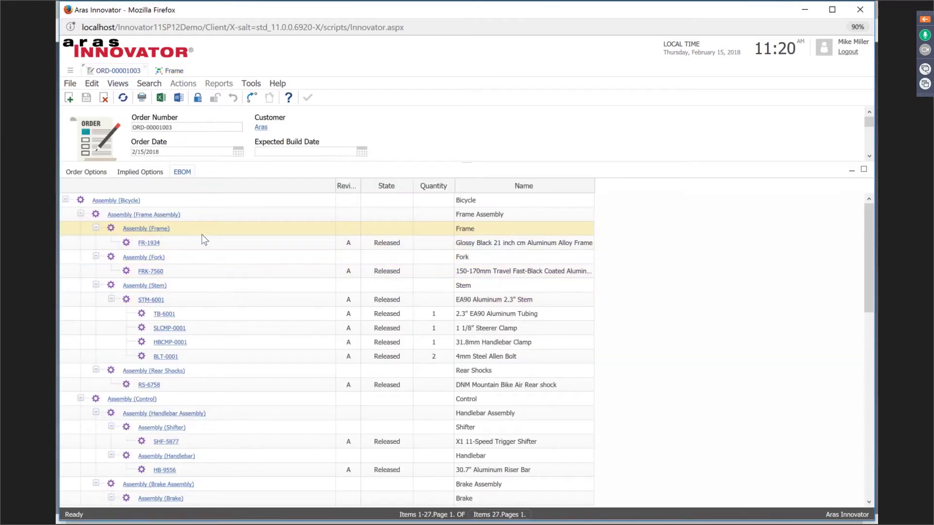
click(340, 244)
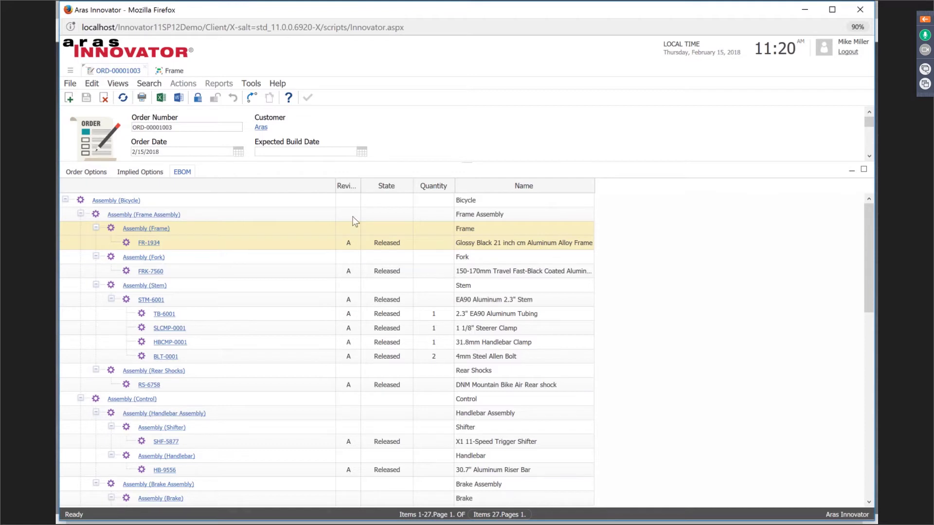
click(149, 233)
drag(148, 234, 163, 64)
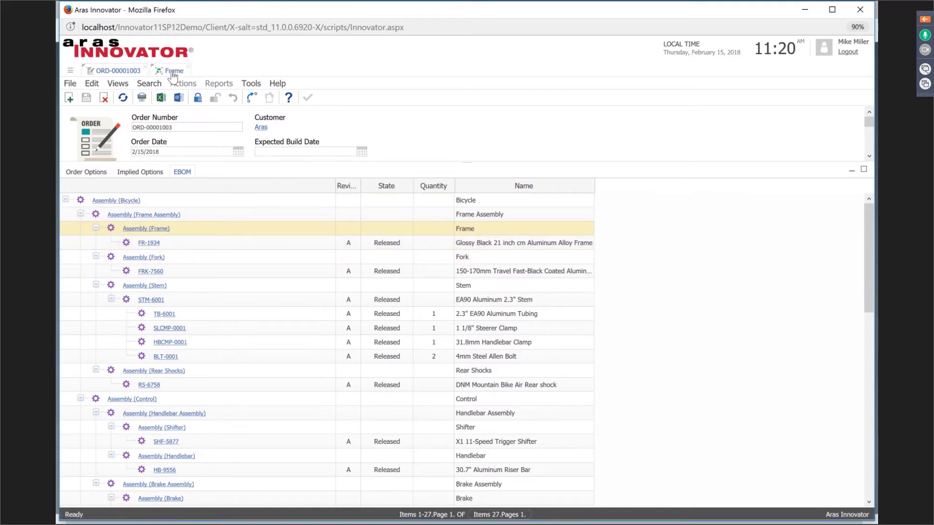
Step: Review the Frame item's variability families and options, including the details of the Frame Size family
click(172, 72)
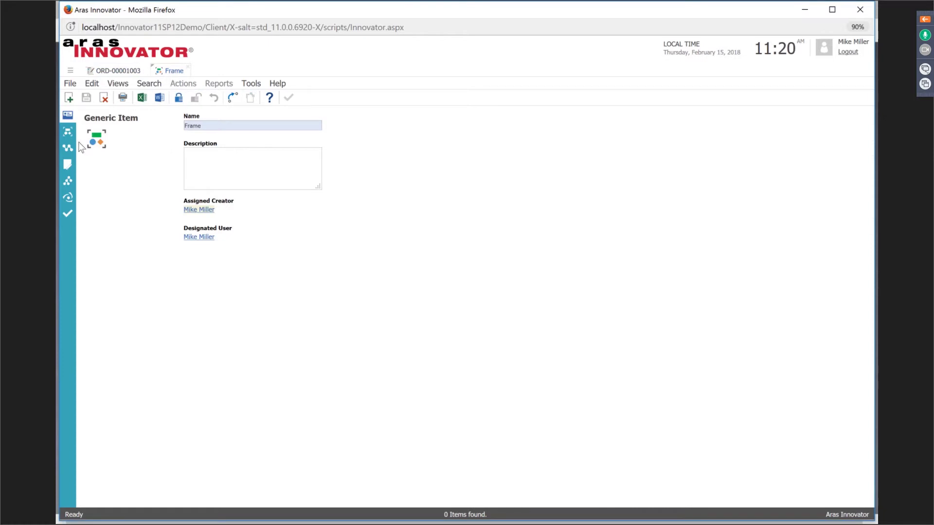
click(68, 132)
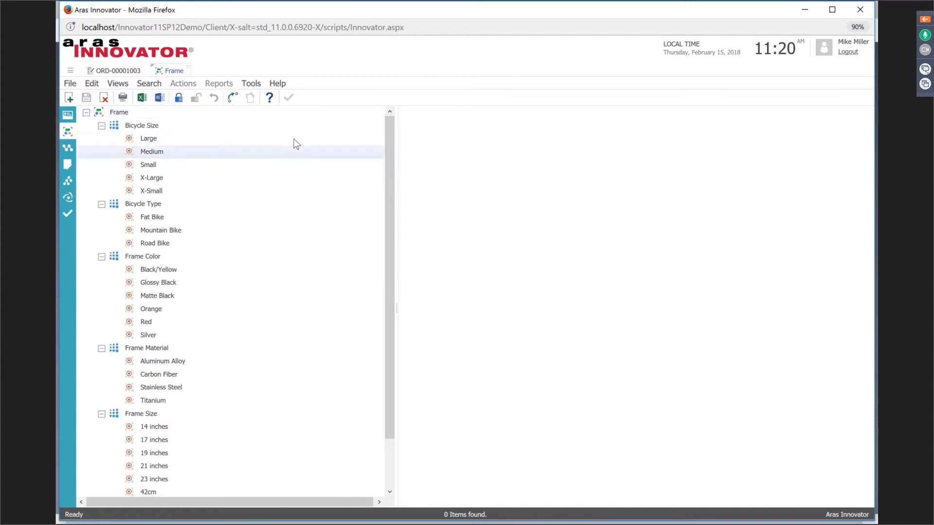
drag(388, 195, 369, 237)
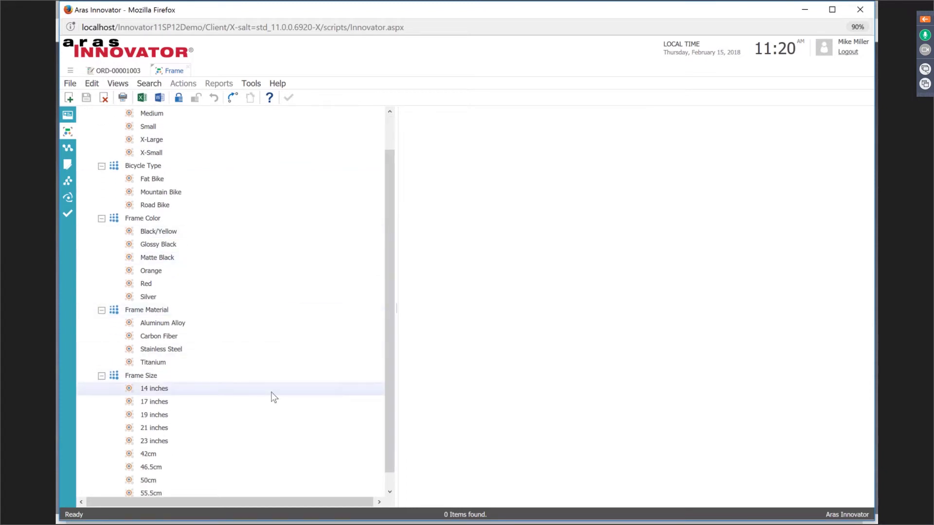
click(281, 377)
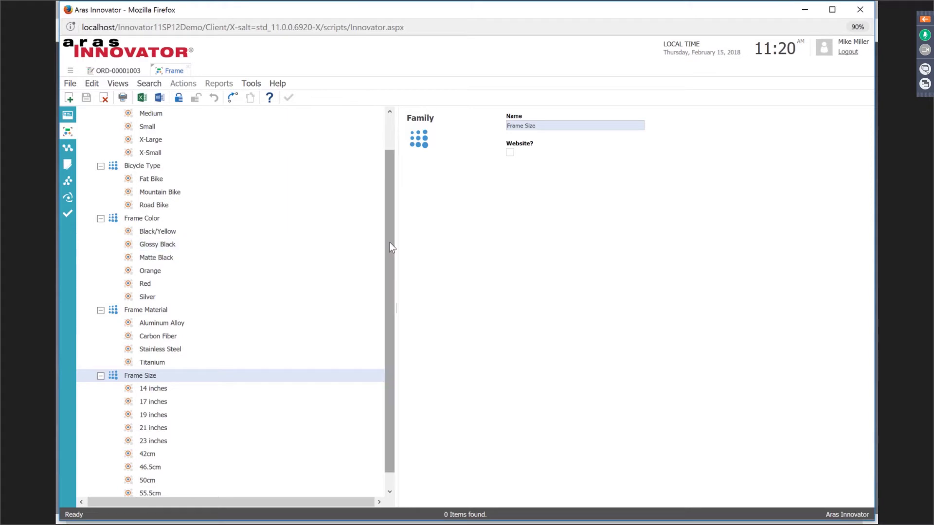
scroll(394, 225, up, 1)
drag(393, 225, 389, 197)
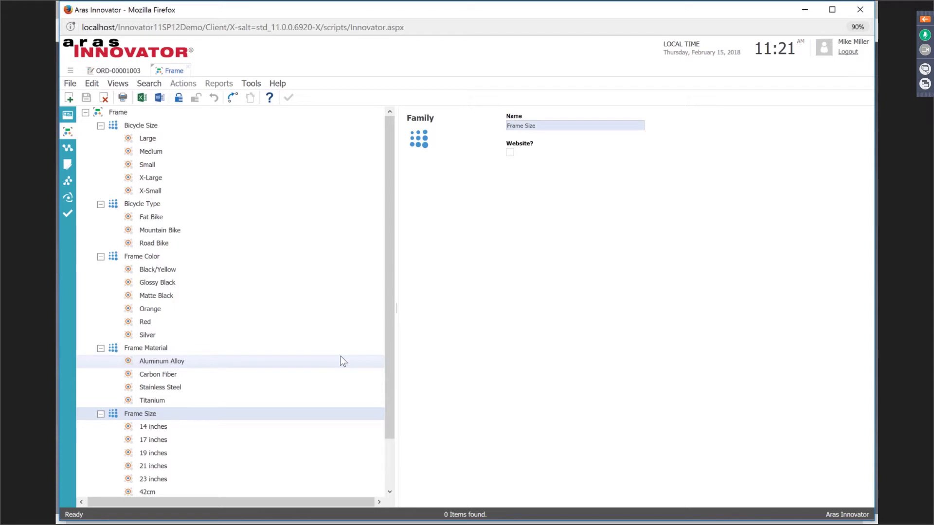
Step: Open the Frame item's rules editor and view the first Road Bike rule's expression in an enlarged expression pane
click(68, 148)
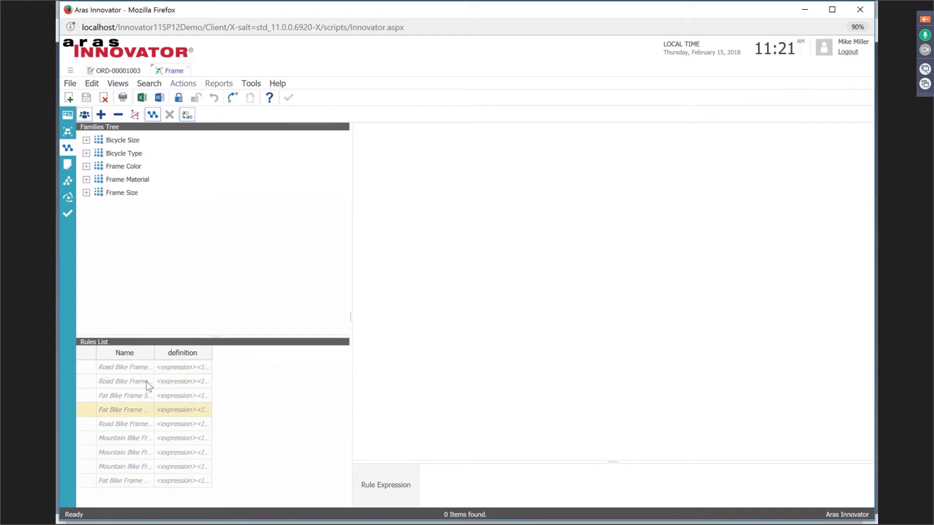
click(138, 369)
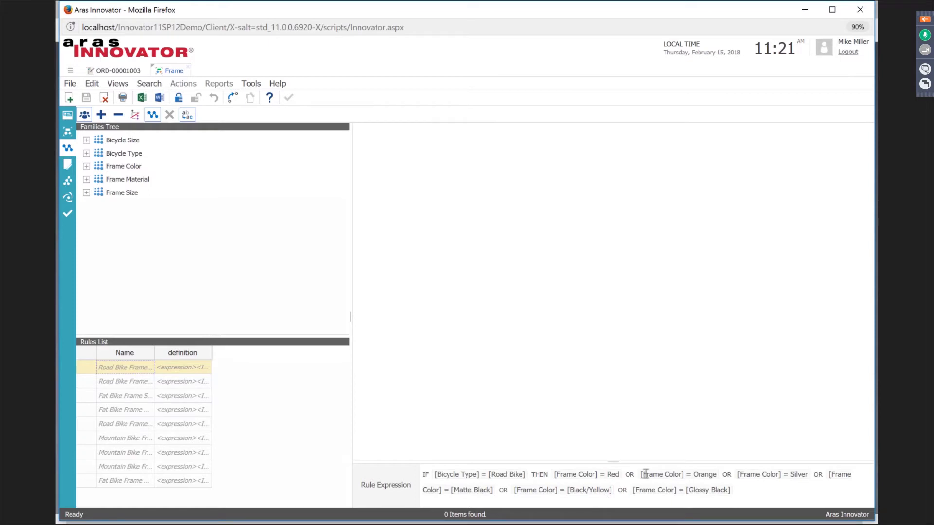
drag(642, 459, 639, 415)
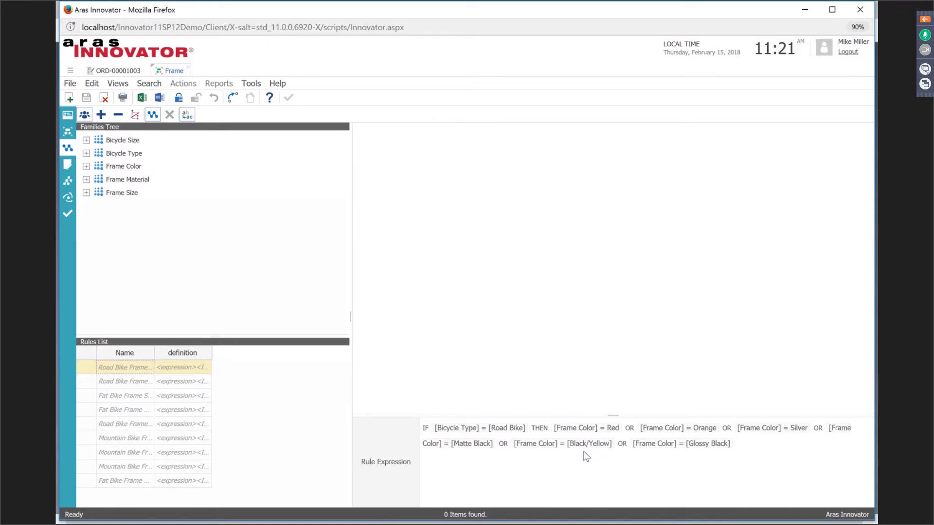
Step: Build a table from all rules in the Rules List and inspect the rule behind the Road Bike and 42cm cell
shift+click(181, 478)
right_click(167, 378)
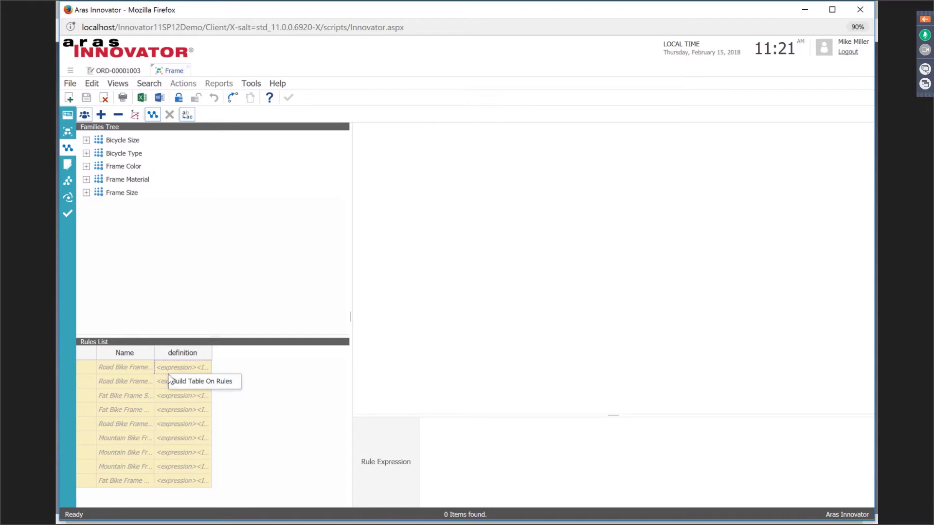
click(178, 383)
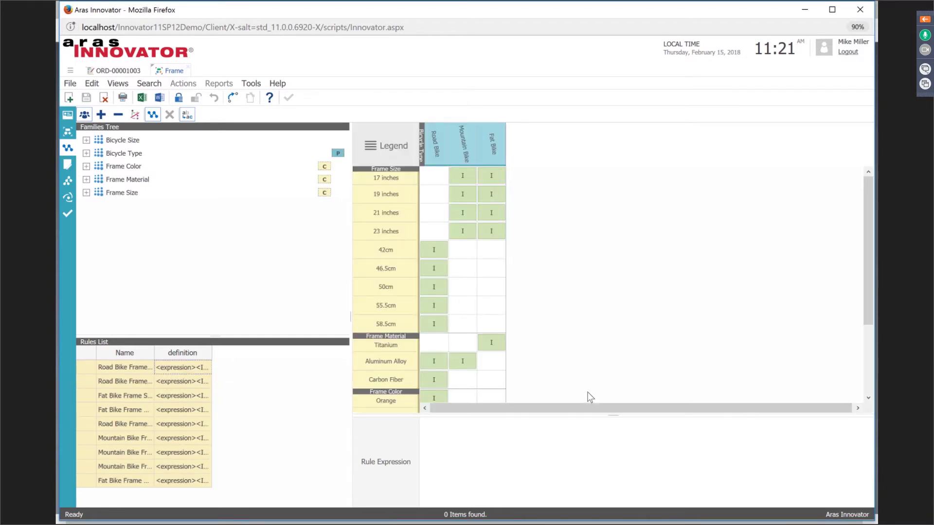
drag(601, 414, 602, 432)
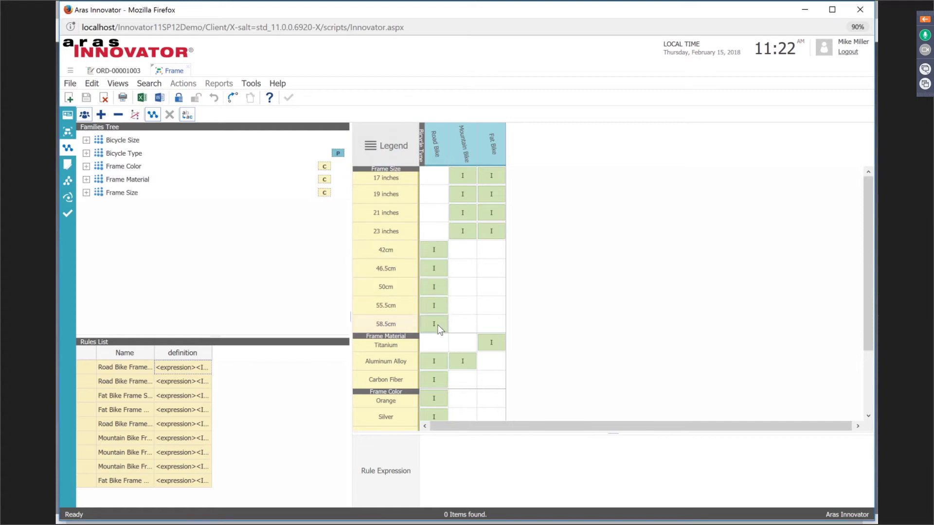
click(439, 252)
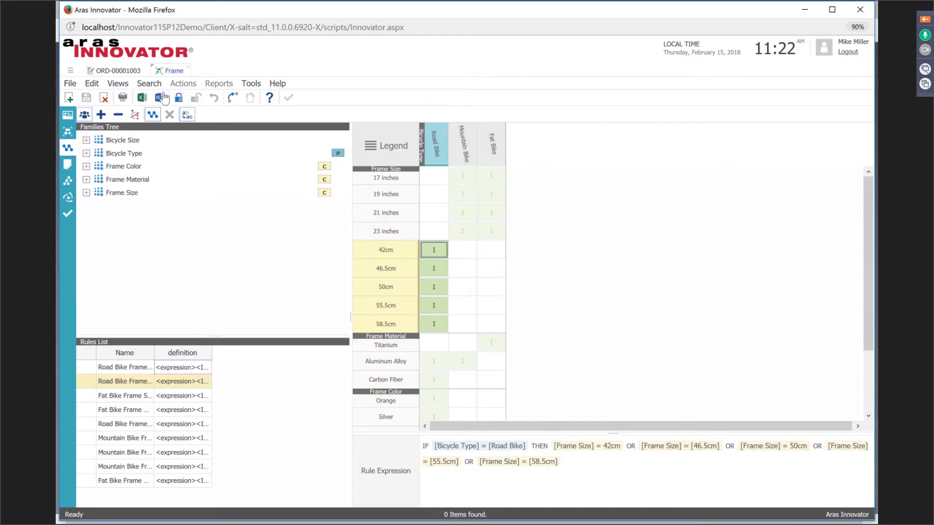
Step: Try excluding the 42cm frame size for Mountain Bike in the Frame item's rules table, and discard the change by unlocking the item
click(179, 100)
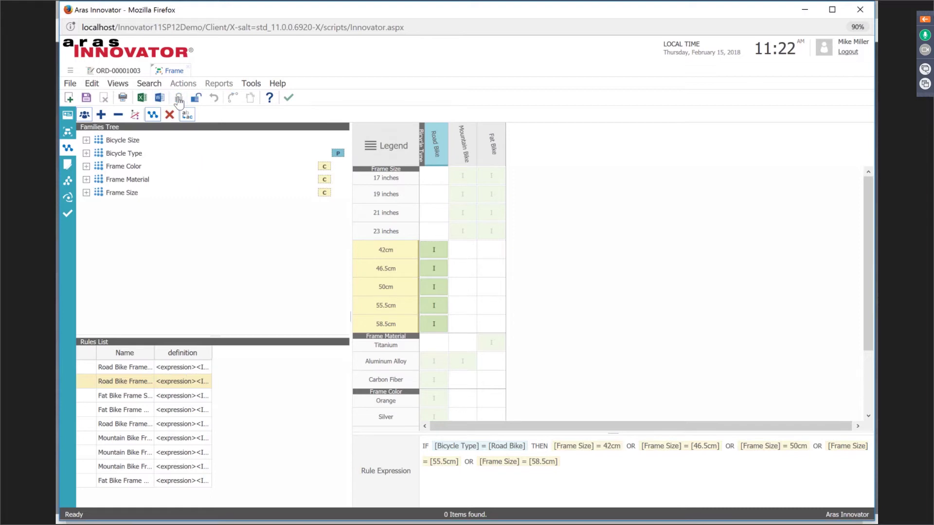
right_click(467, 256)
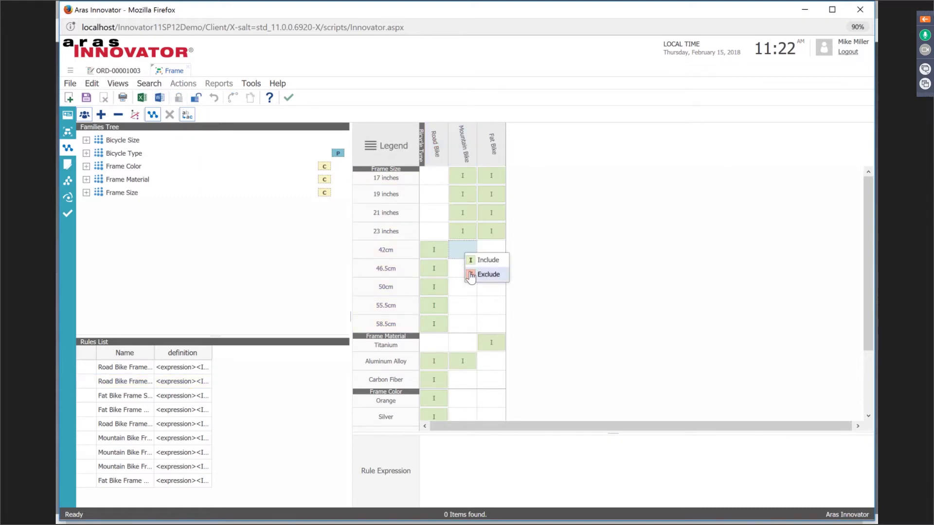
click(470, 275)
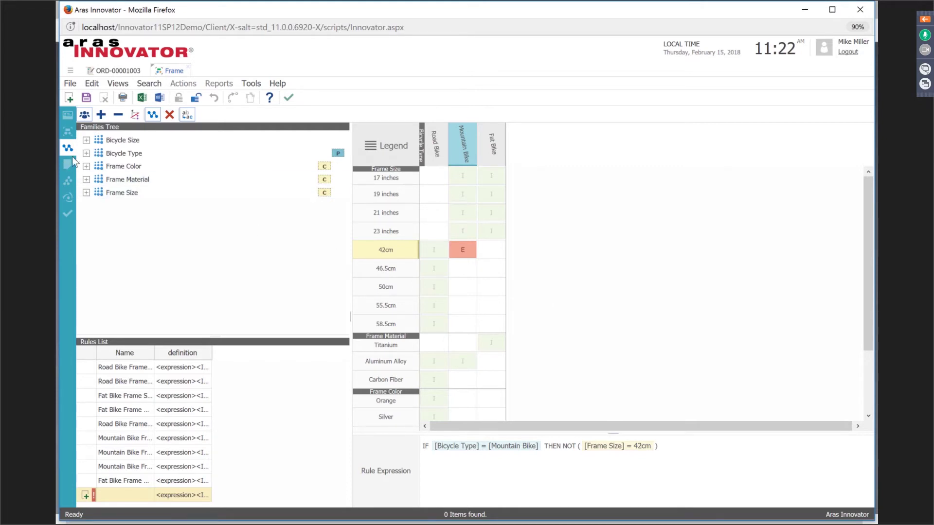
click(195, 98)
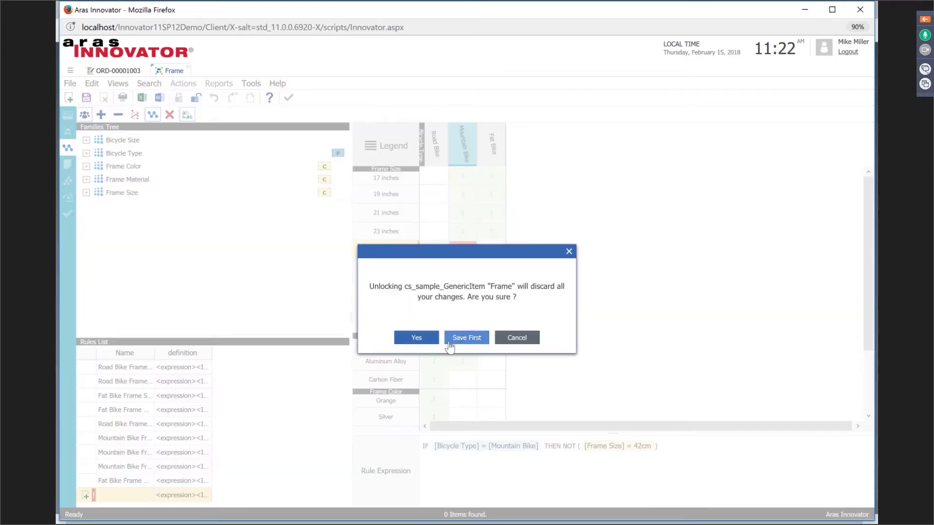
click(417, 338)
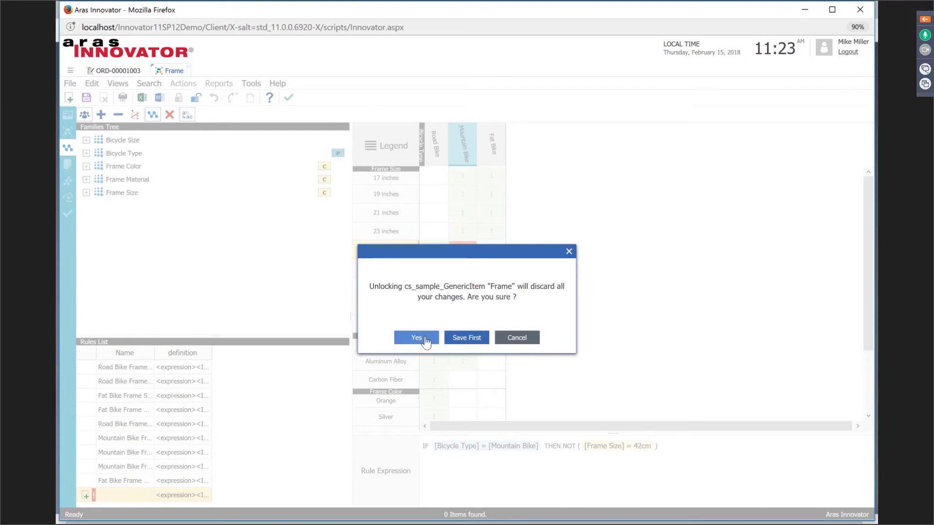
Step: Show the Road Bike Frame Colors rule in the Text Rule Editor and lock the Frame item for editing
click(68, 172)
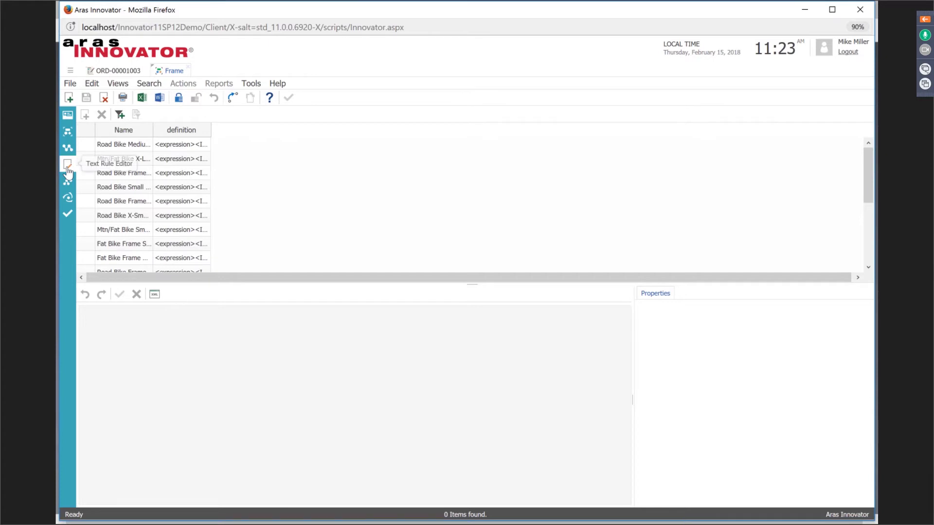
click(149, 173)
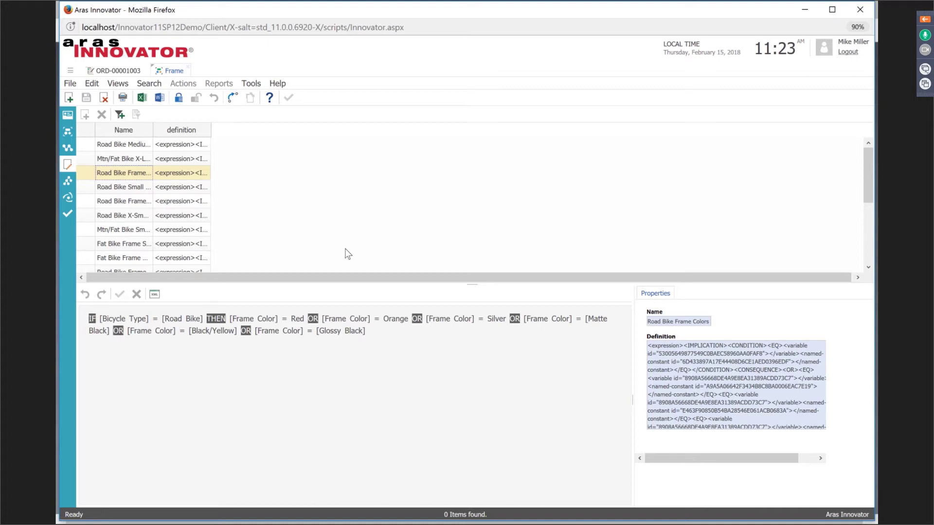
click(179, 99)
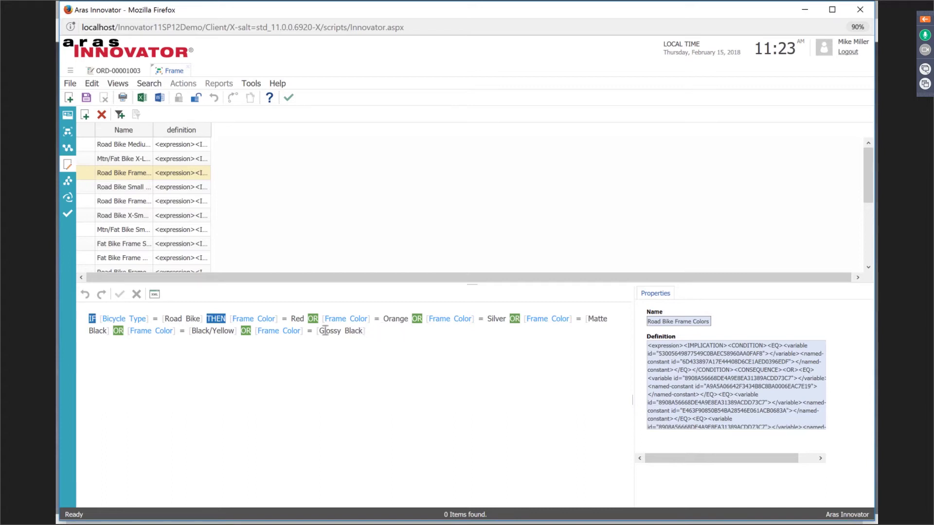
Step: Try extending the Road Bike Frame Colors expression with an AND operator after Glossy Black, and remove the added text
click(371, 332)
text(ANS)
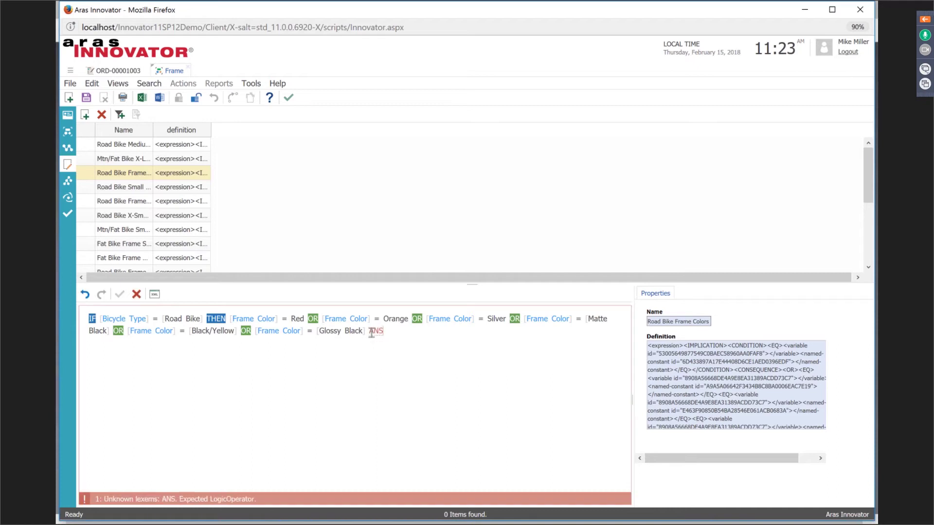
key(BackSpace)
text(D)
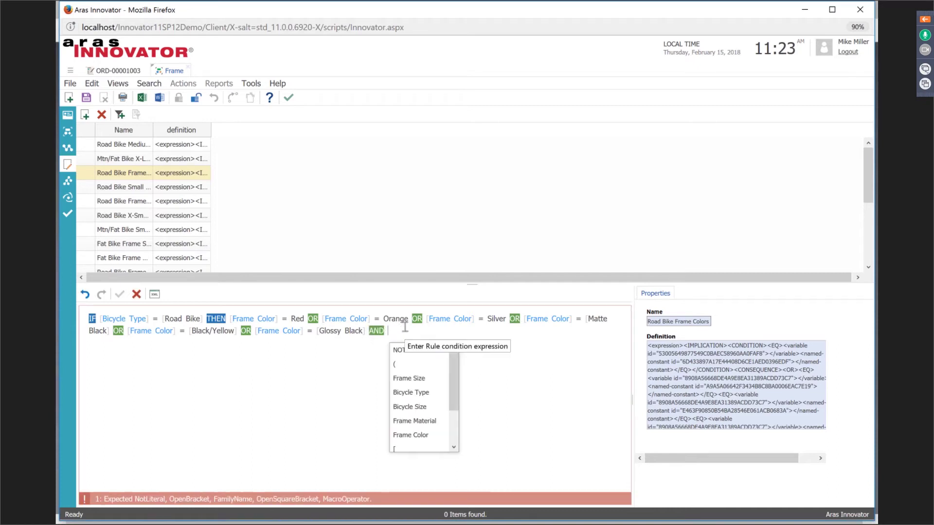
key(BackSpace)
key(BackSpace)
key(BackSpace)
key(BackSpace)
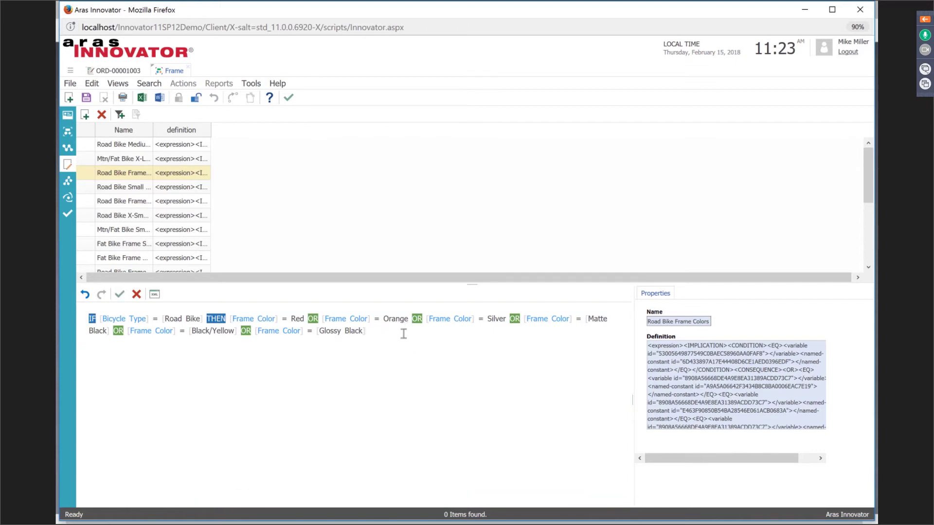
Step: Generate the Frame item's Variant Tree with the default settings and examine its enlarged branches from Bicycle Size to Frame Size
click(68, 182)
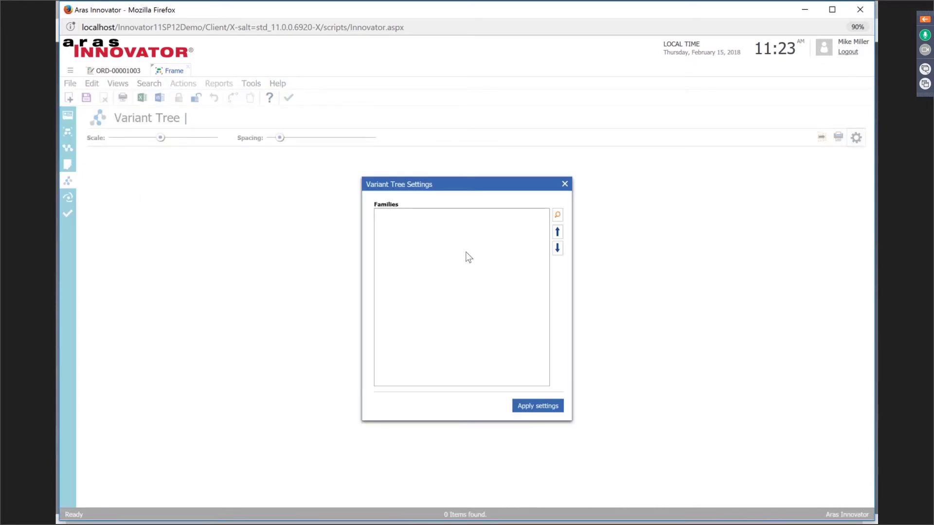
click(534, 412)
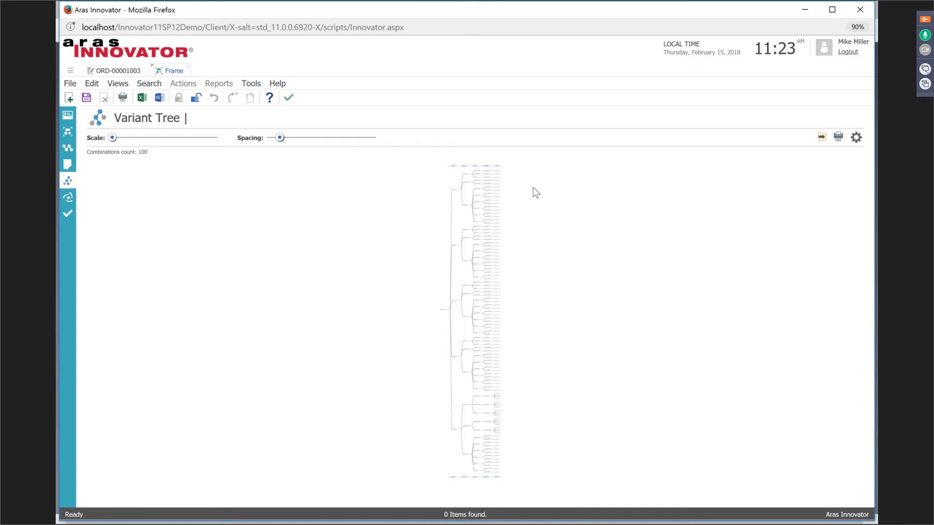
scroll(535, 193, up, 4)
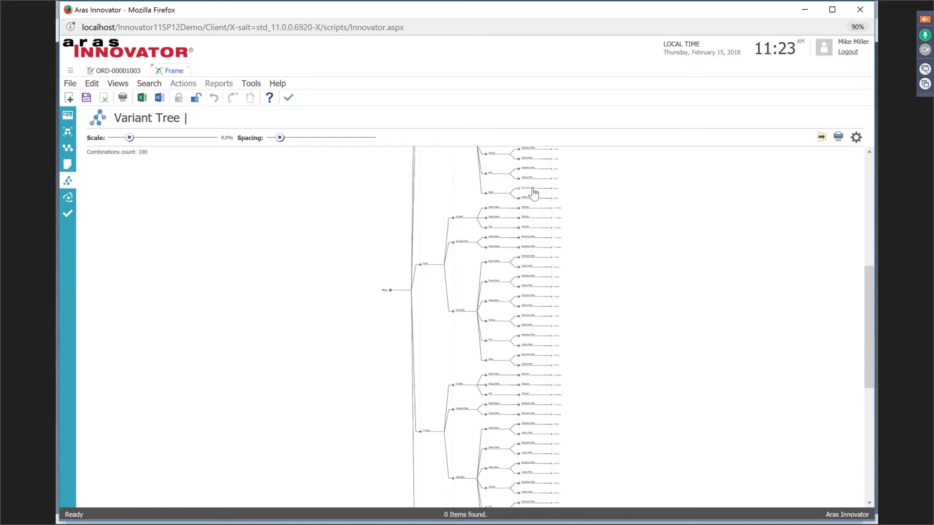
scroll(534, 193, up, 2)
scroll(678, 214, up, 15)
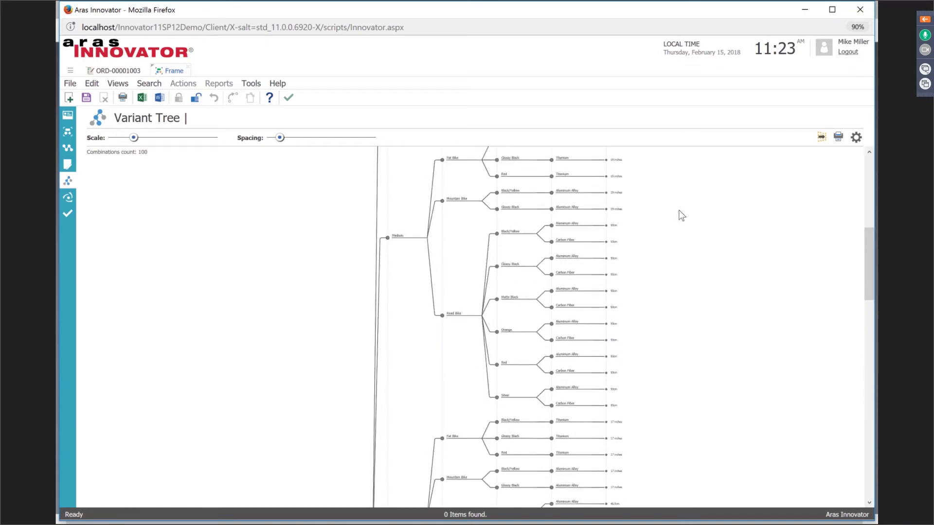
scroll(652, 222, up, 2)
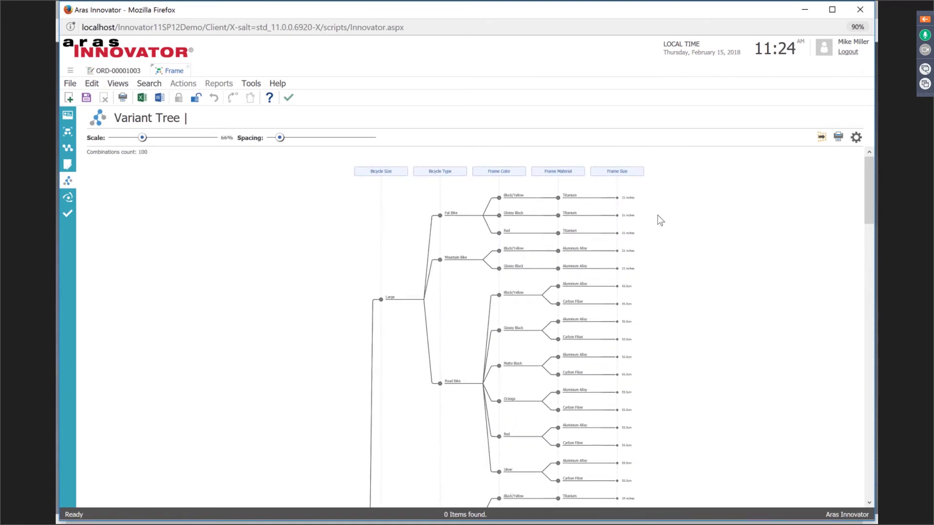
scroll(659, 221, up, 1)
scroll(699, 230, up, 2)
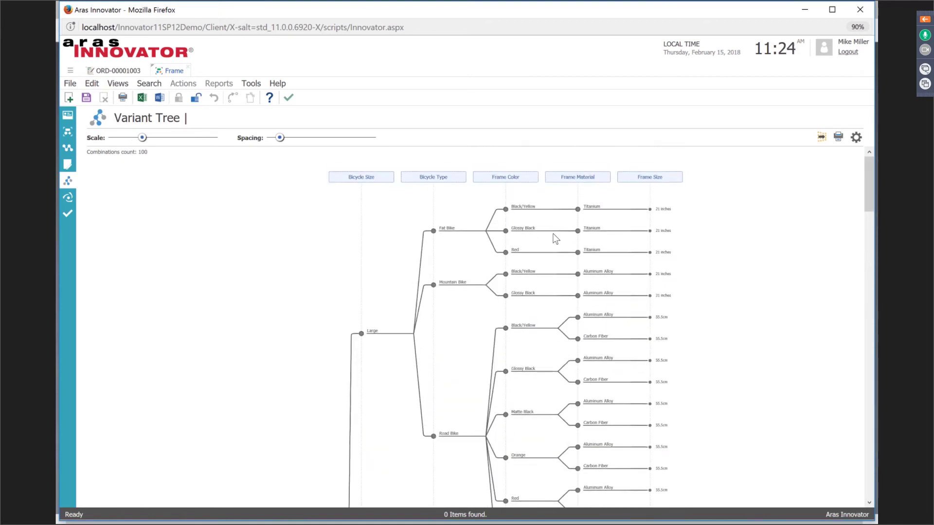
scroll(555, 235, up, 3)
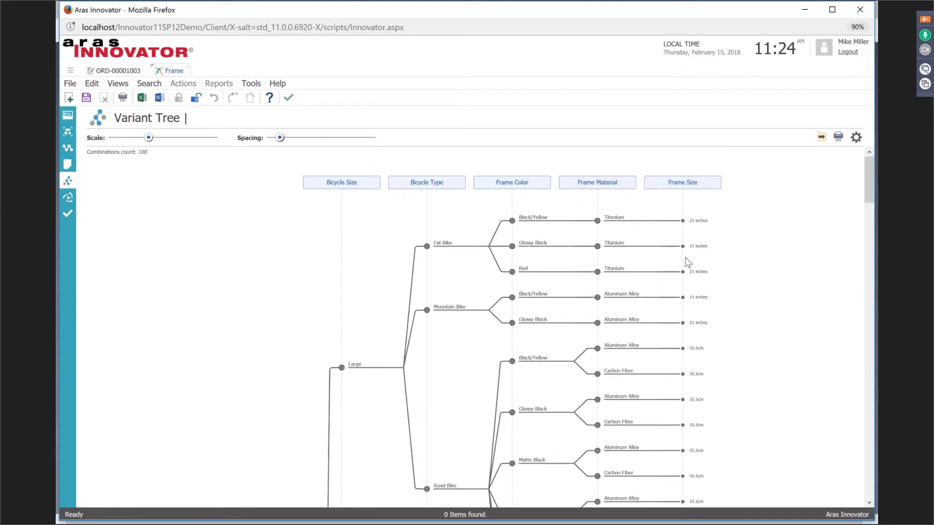
scroll(736, 268, up, 3)
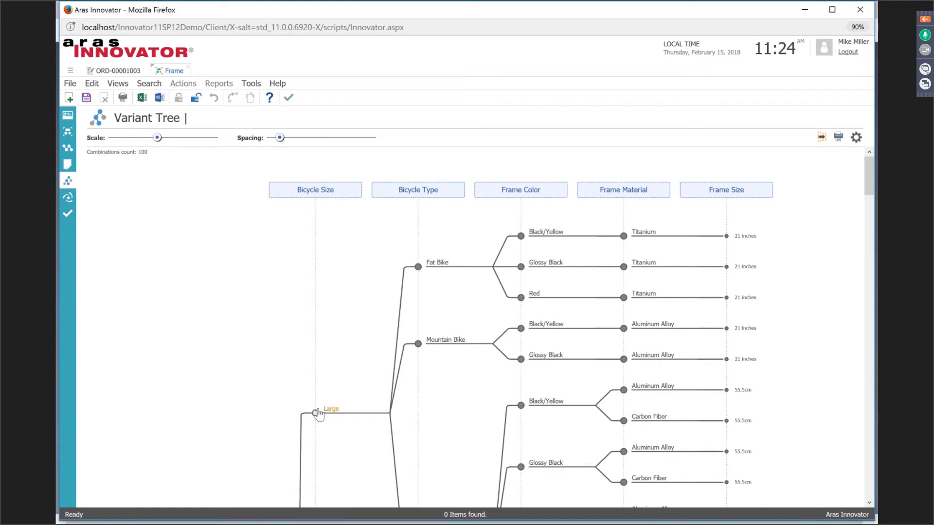
Step: Move Bicycle Type ahead of Bicycle Size as the Variant Tree's first level and review the Fat Bike branches
drag(429, 190, 313, 181)
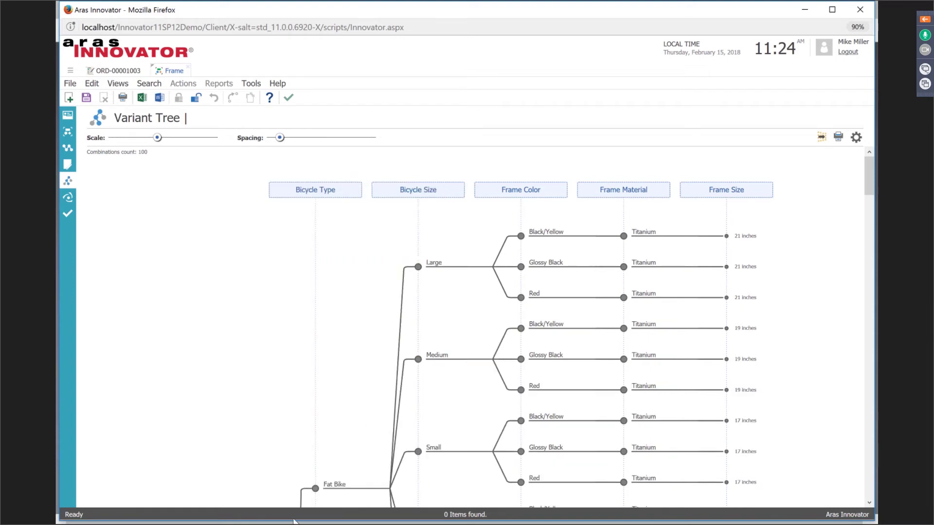
scroll(454, 405, down, 2)
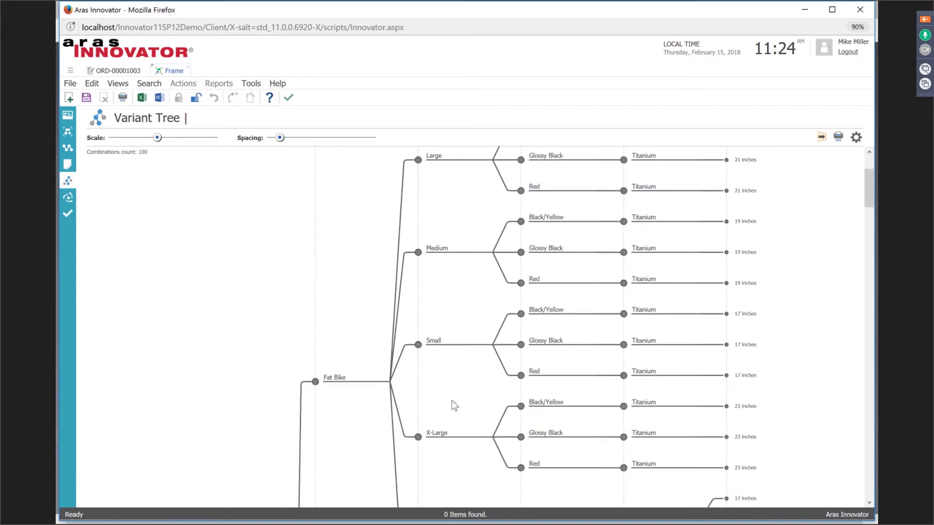
scroll(465, 410, down, 1)
scroll(477, 384, up, 3)
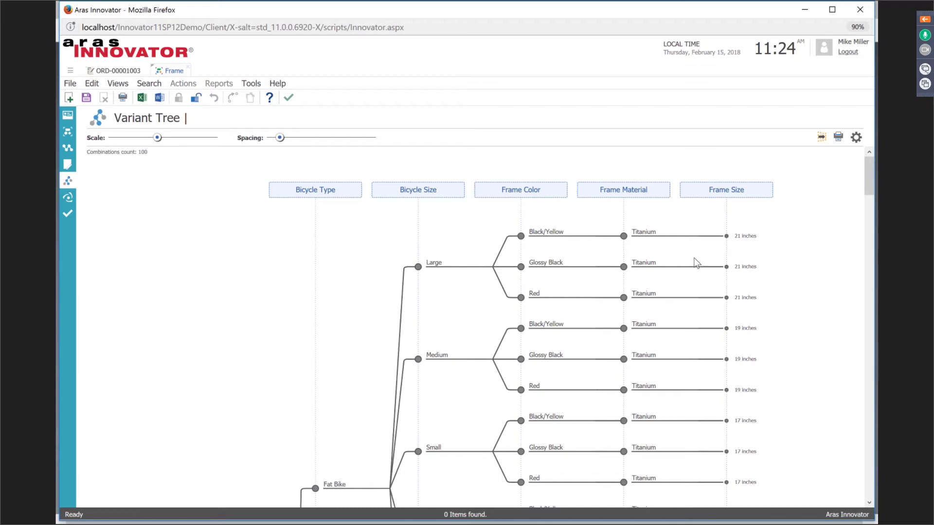
scroll(693, 261, down, 2)
scroll(673, 280, up, 3)
Step: Make Frame Material the first level of the Variant Tree and review the Mountain Bike branches
drag(649, 191, 299, 204)
scroll(469, 357, down, 5)
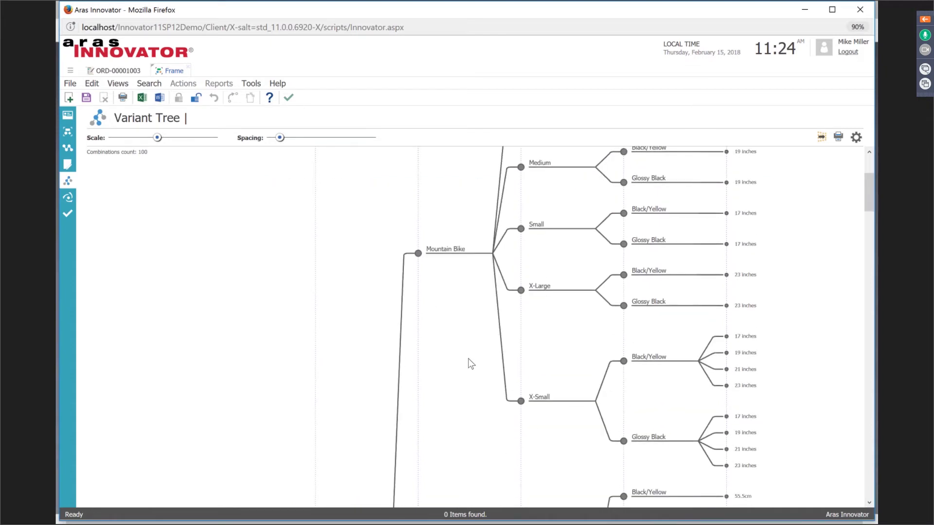
scroll(470, 362, up, 3)
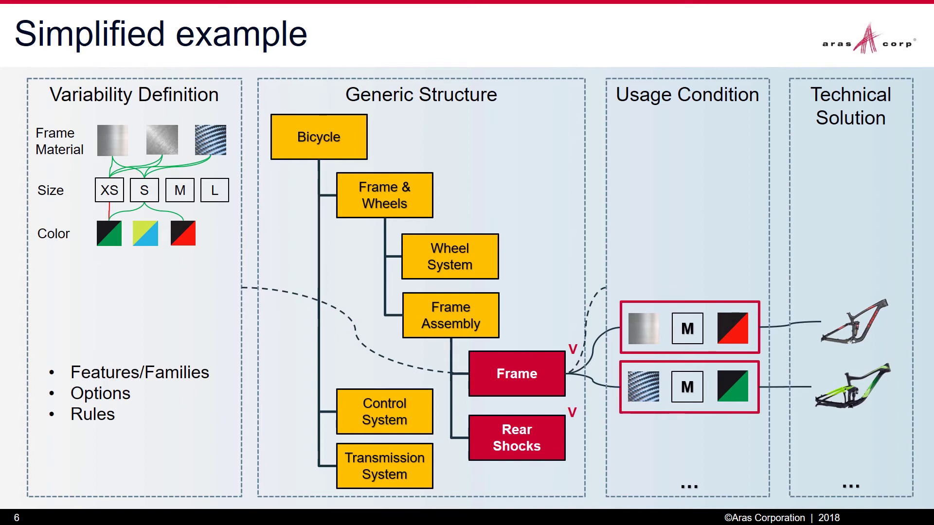
Step: Switch back to Aras Innovator and inspect the usage condition of part FR-6183, the Red 42 cm Aluminum Alloy Frame
key(alt+Tab)
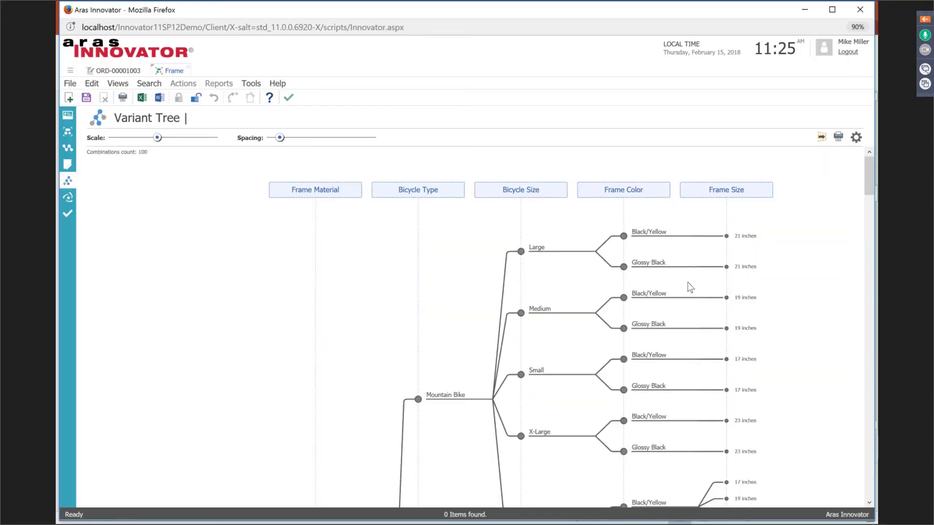
click(69, 199)
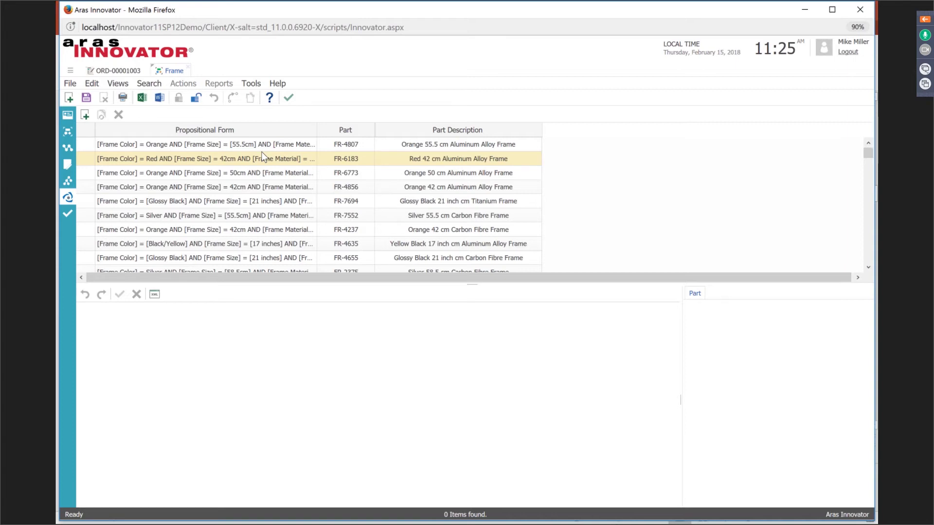
click(263, 161)
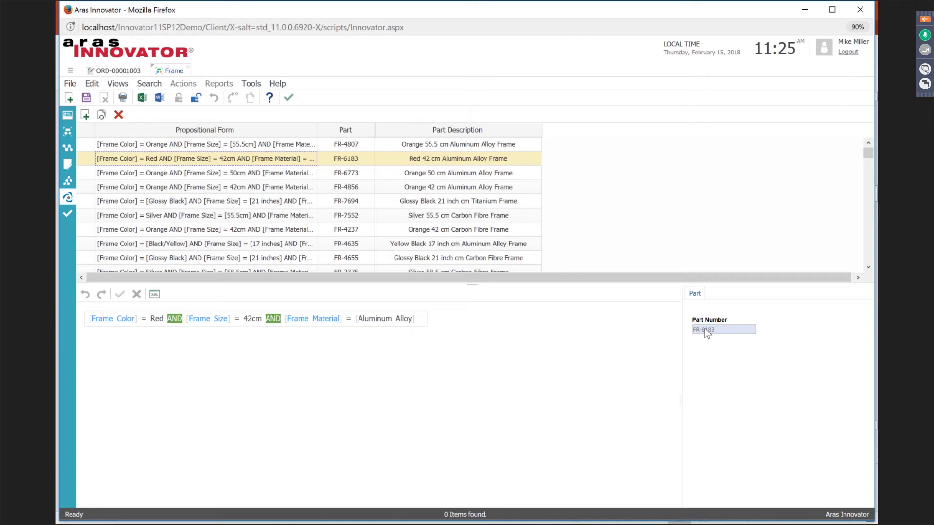
Step: Validate the Frame item's options, inspect the Frame Size and Frame Material entries in the result, and repeat the validation
click(68, 216)
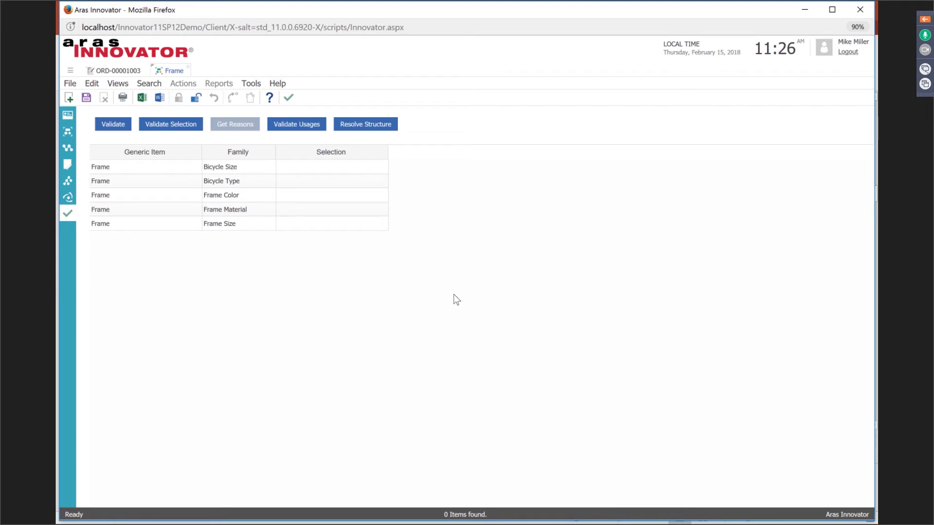
click(106, 124)
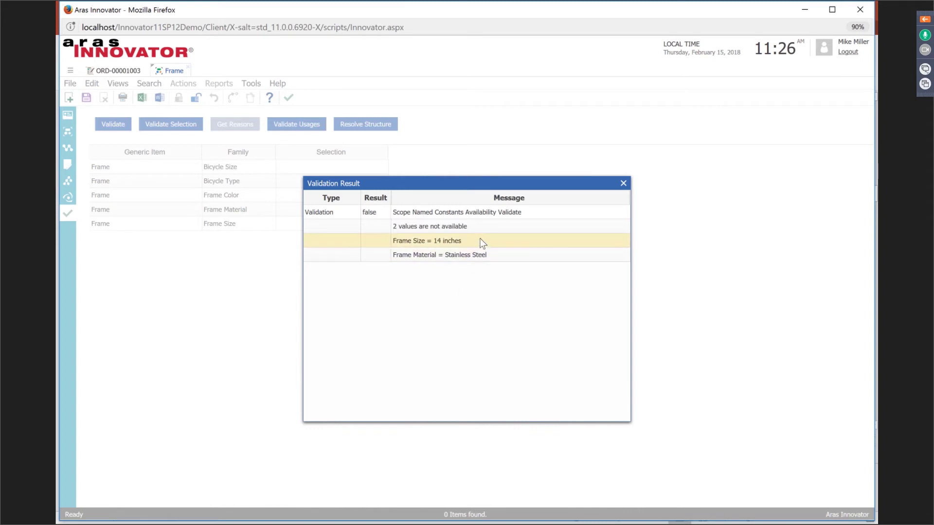
click(466, 227)
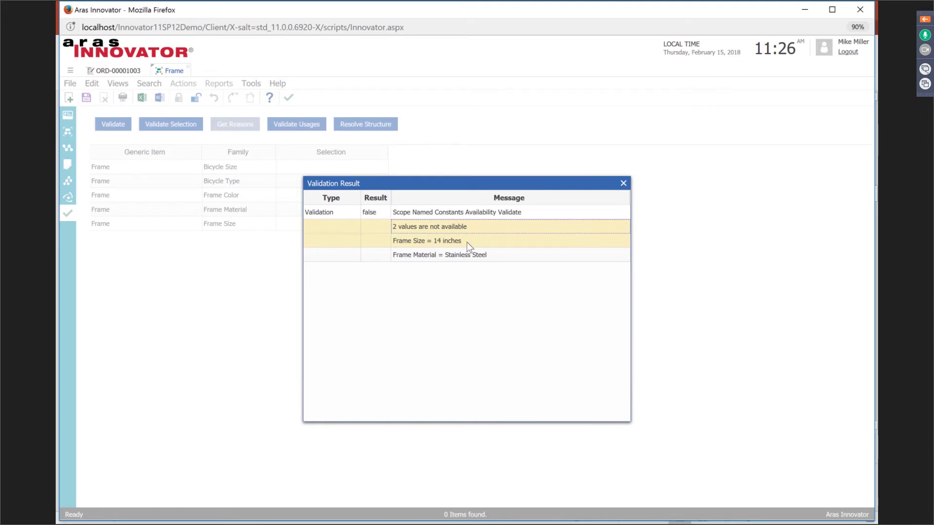
click(466, 243)
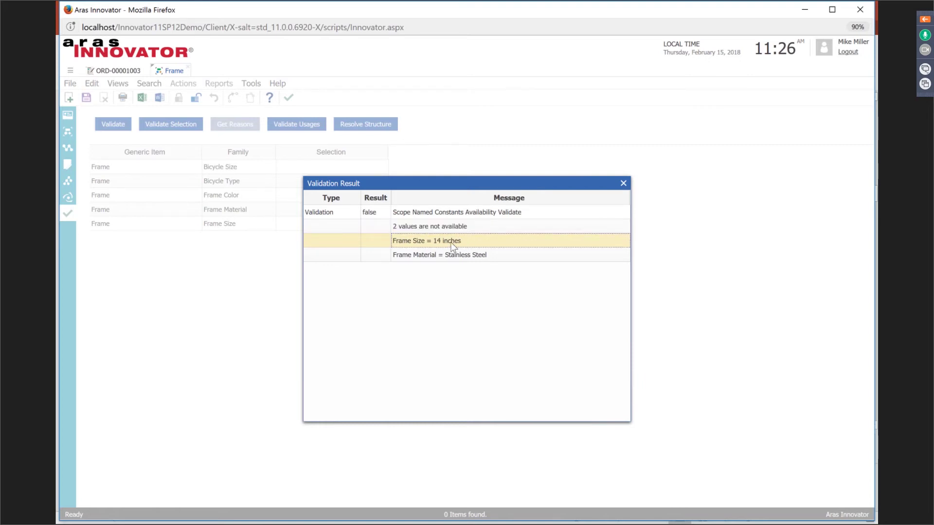
click(476, 259)
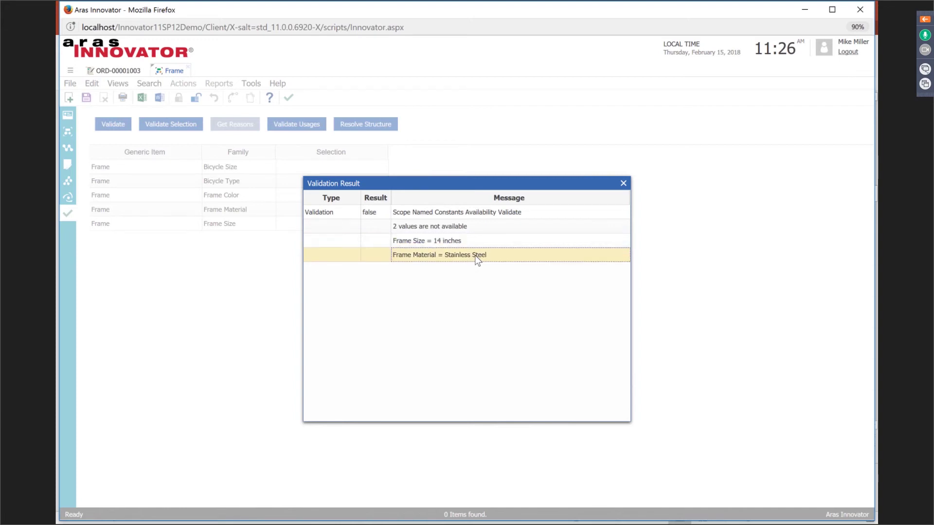
click(623, 184)
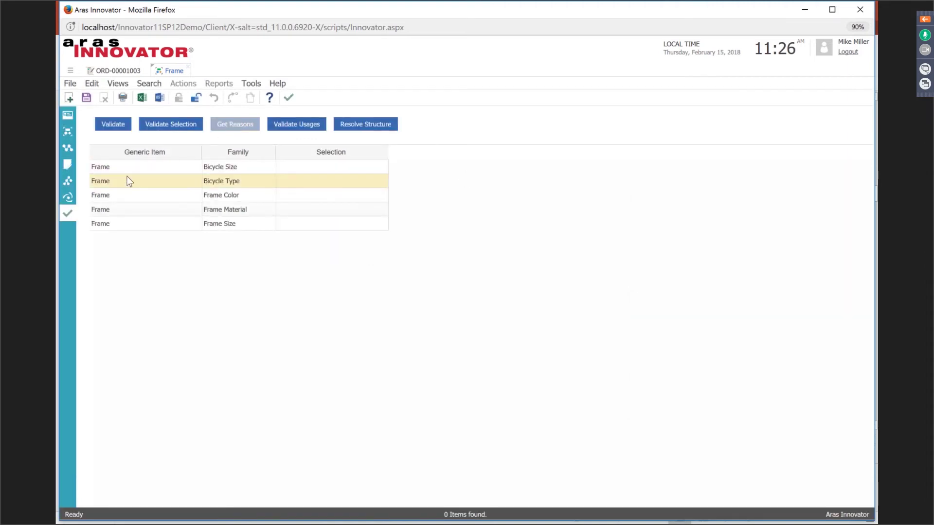
click(114, 124)
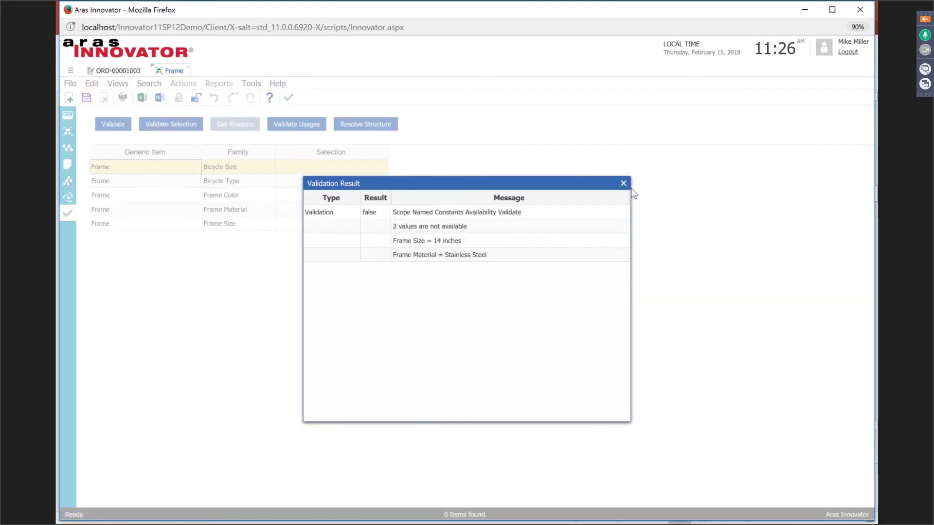
click(497, 241)
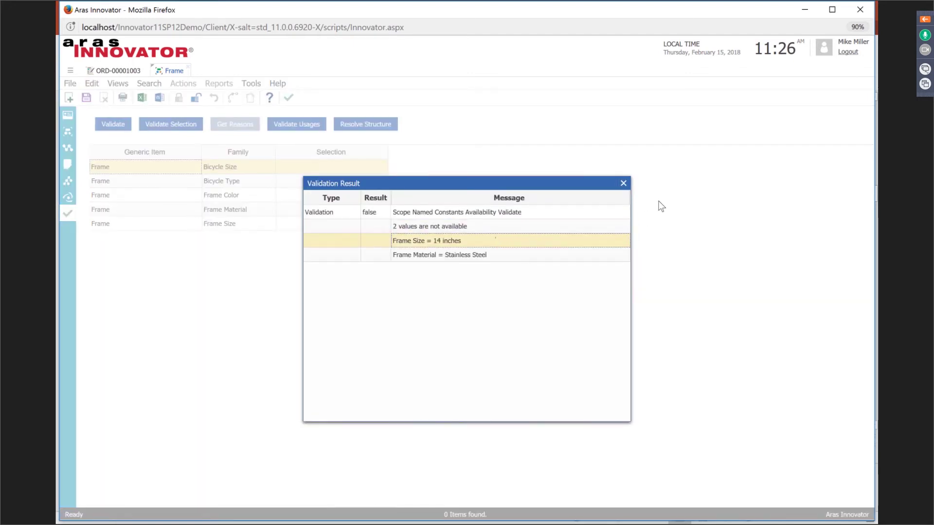
Step: Close the earlier validation result, validate the Frame item's usages, and inspect the full description of the overlapUsage entry
click(623, 183)
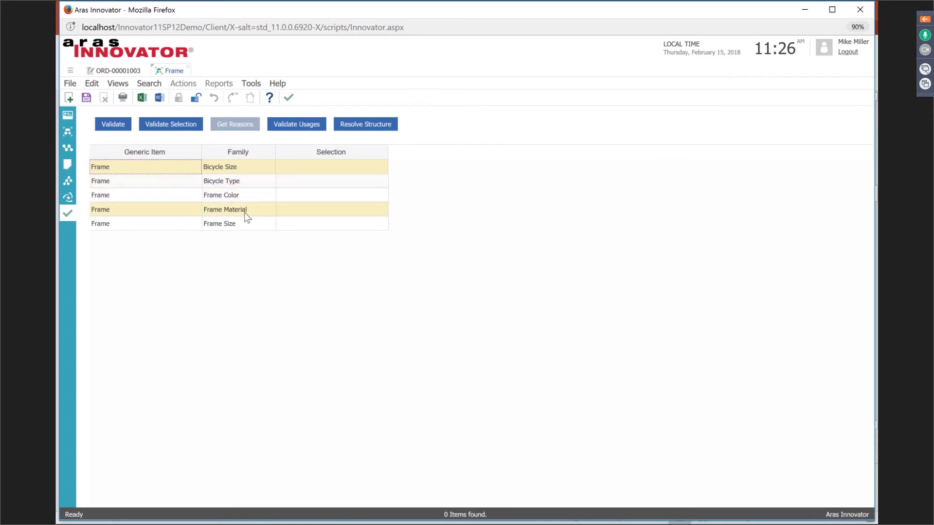
click(246, 214)
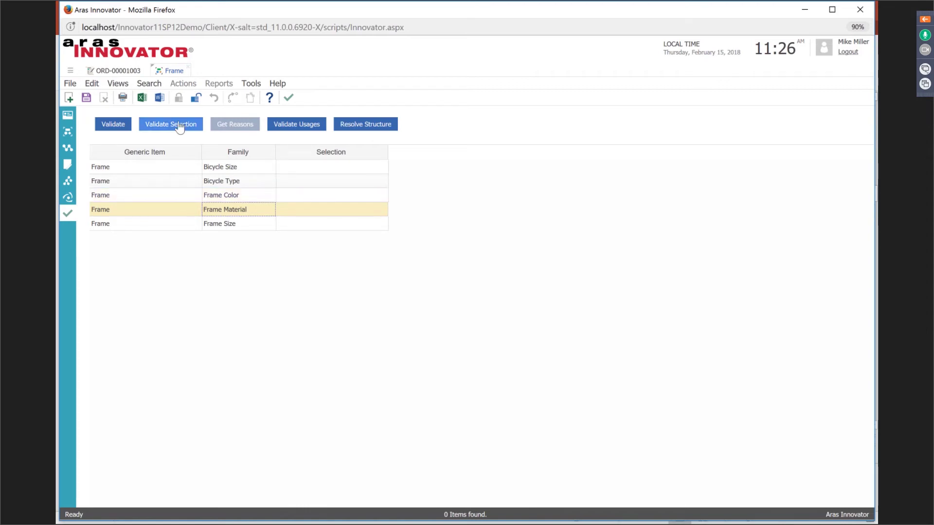
click(305, 125)
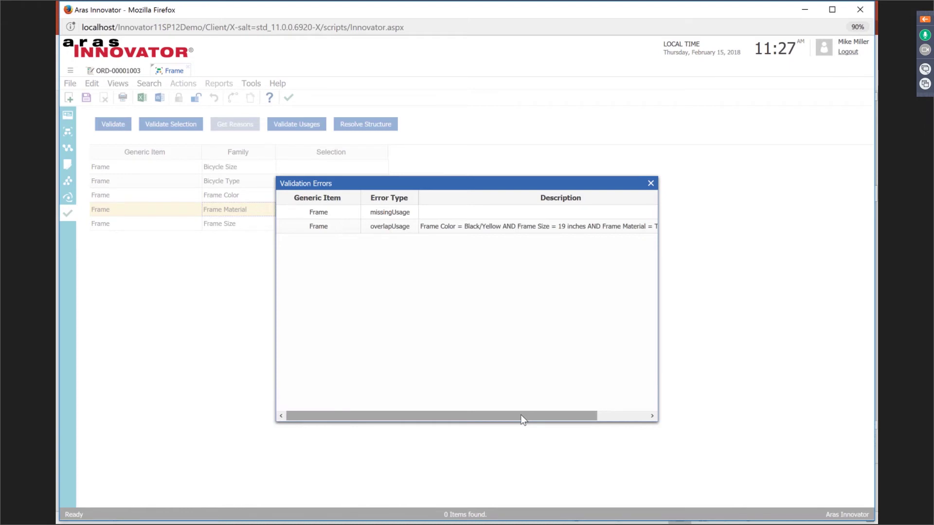
drag(520, 414, 565, 414)
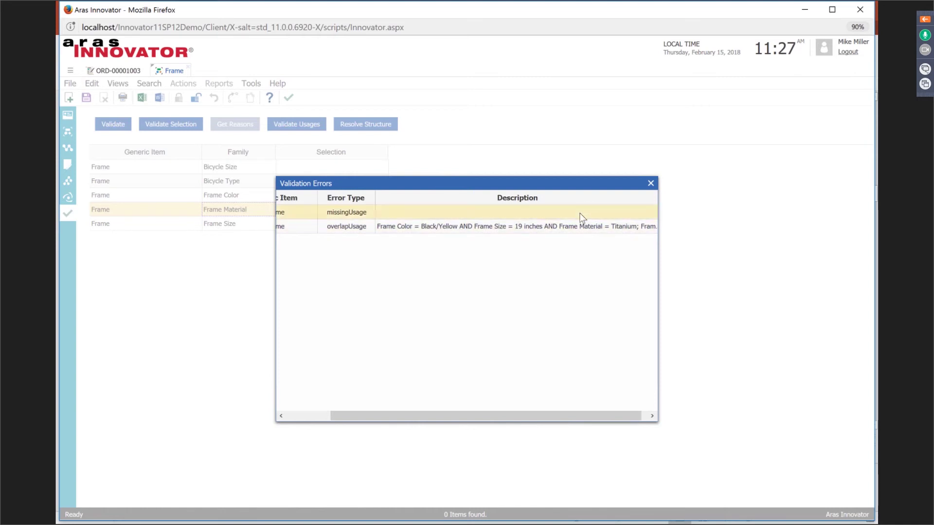
click(574, 224)
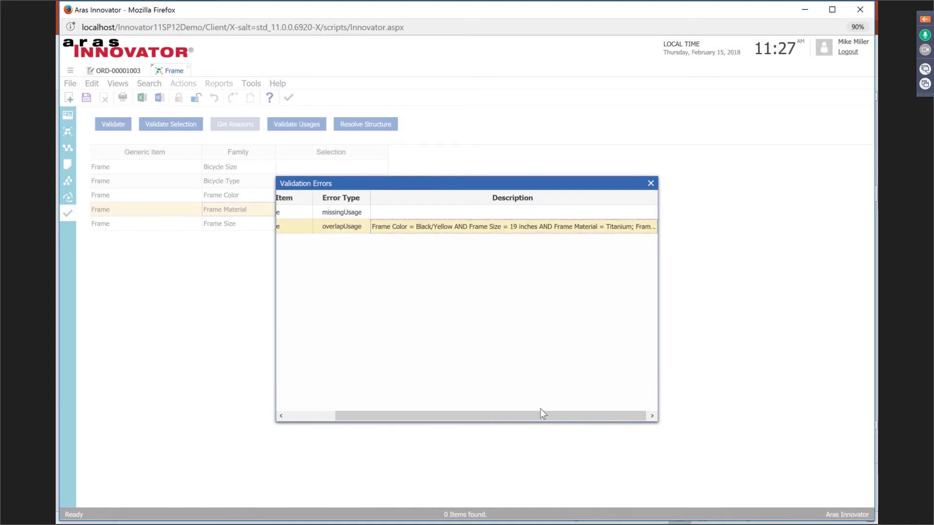
drag(540, 416, 646, 419)
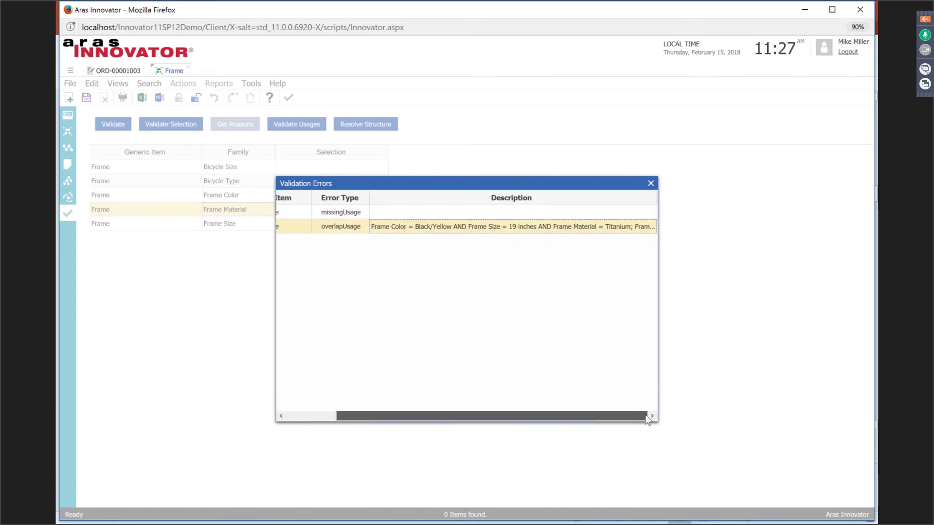
click(650, 183)
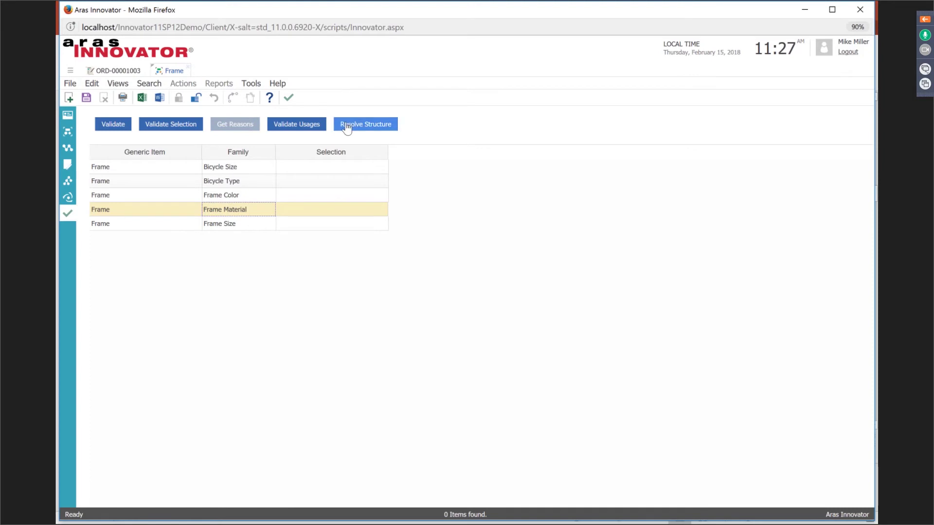
Step: Resolve the Frame item's BOM structure and review the parts under Assembly (Frame), closing the structure when done
click(347, 128)
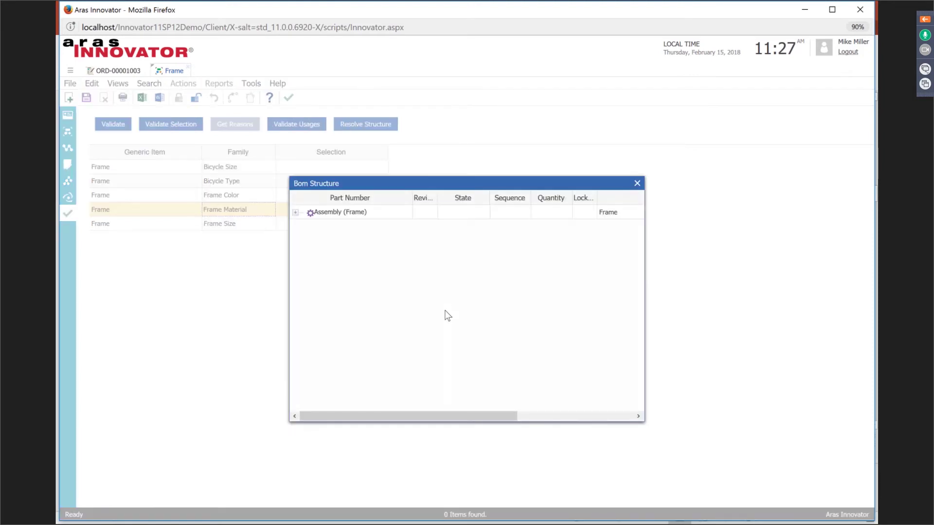
click(293, 216)
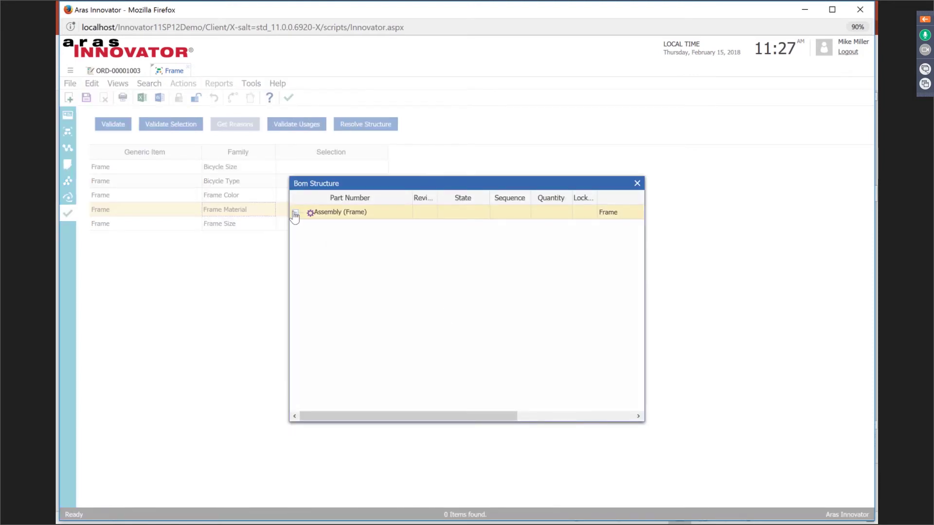
click(295, 213)
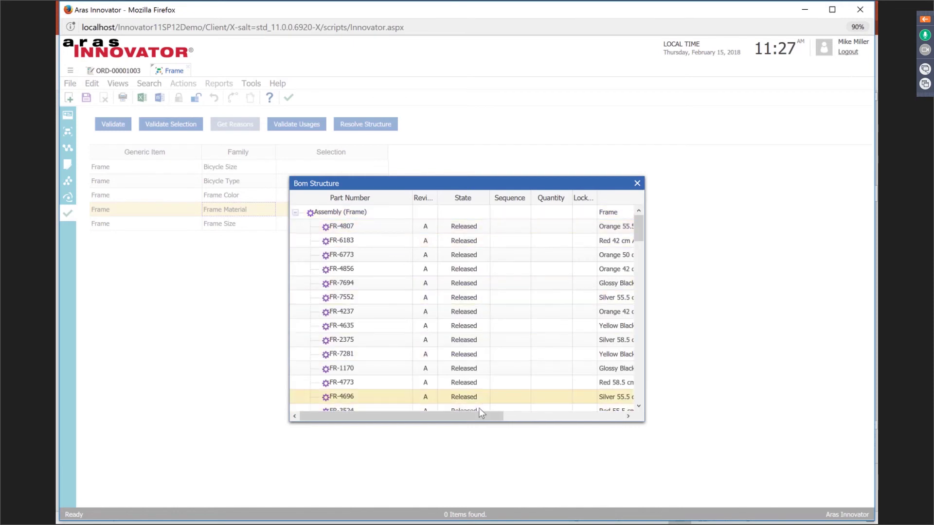
drag(476, 416, 403, 416)
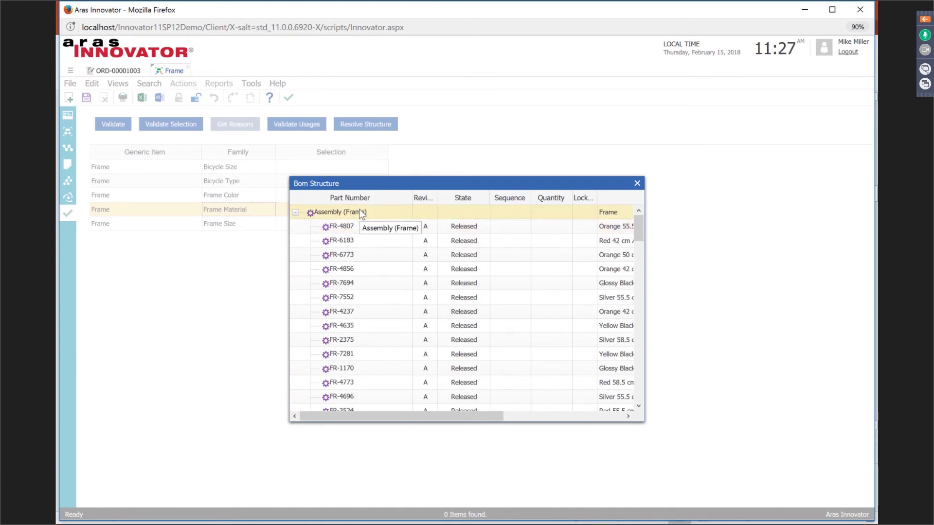
click(637, 183)
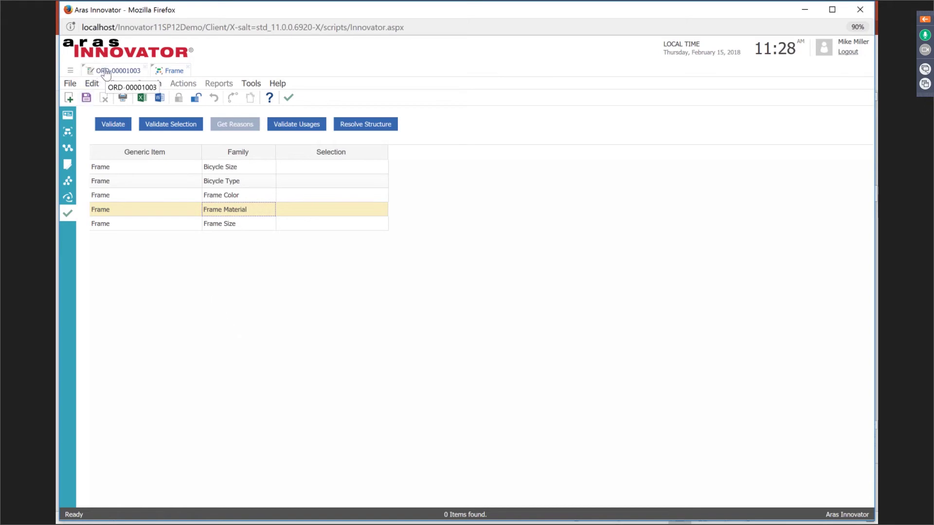
Step: Return to the bicycle order's EBOM, open the top-level Bicycle generic item, and display its Generic Item Structure
click(106, 73)
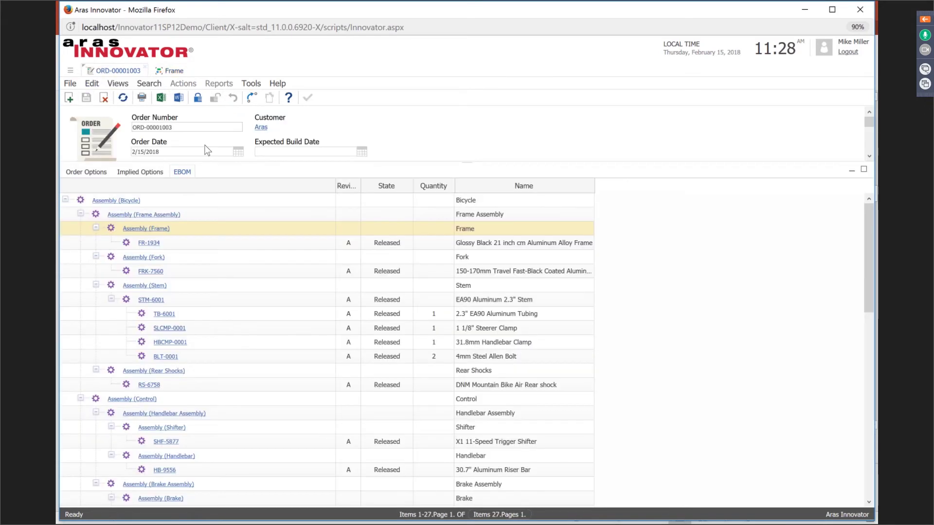
click(126, 201)
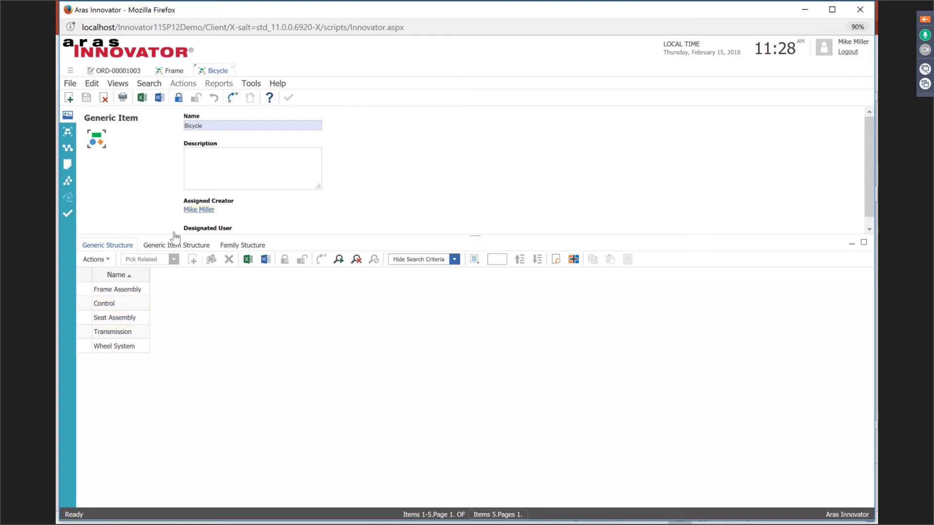
click(172, 249)
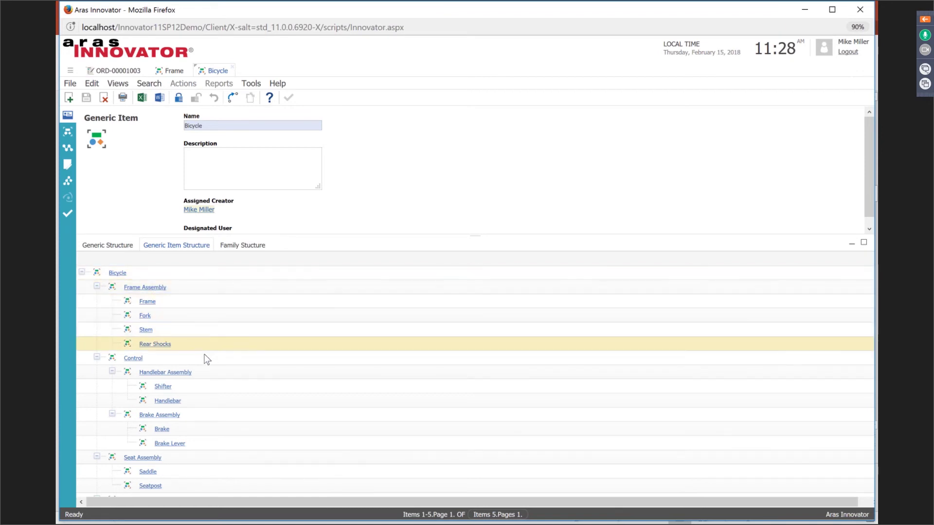
Step: Review the Bicycle item's family structure from Frame Assembly through the Control and Seat Assembly branches down to Crankset
click(231, 246)
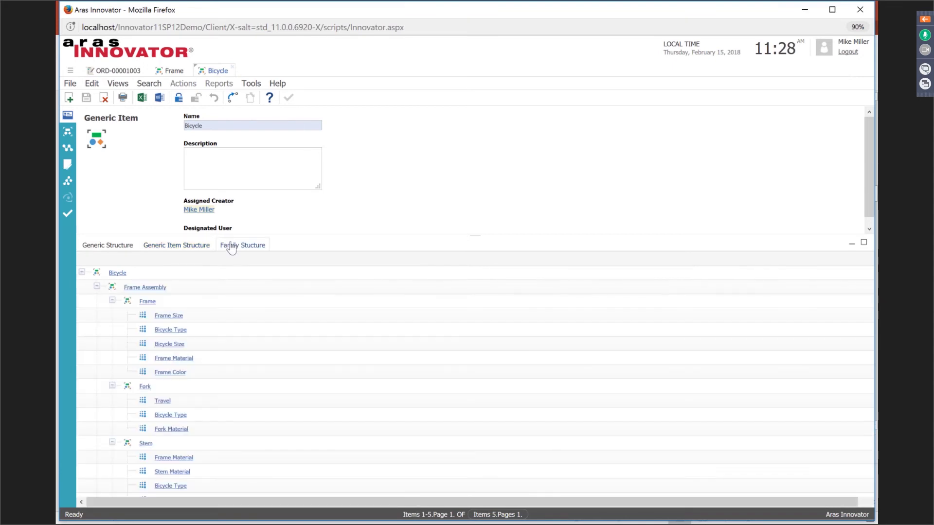
click(250, 301)
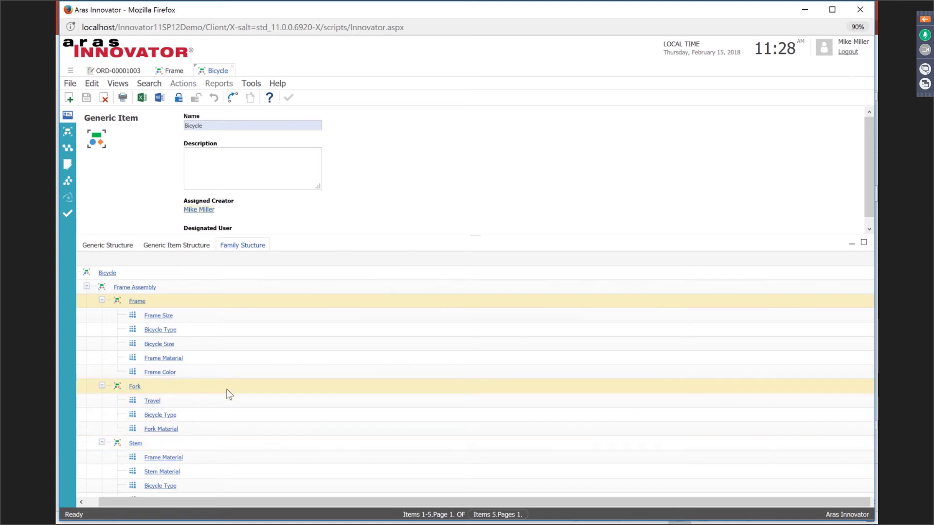
click(250, 270)
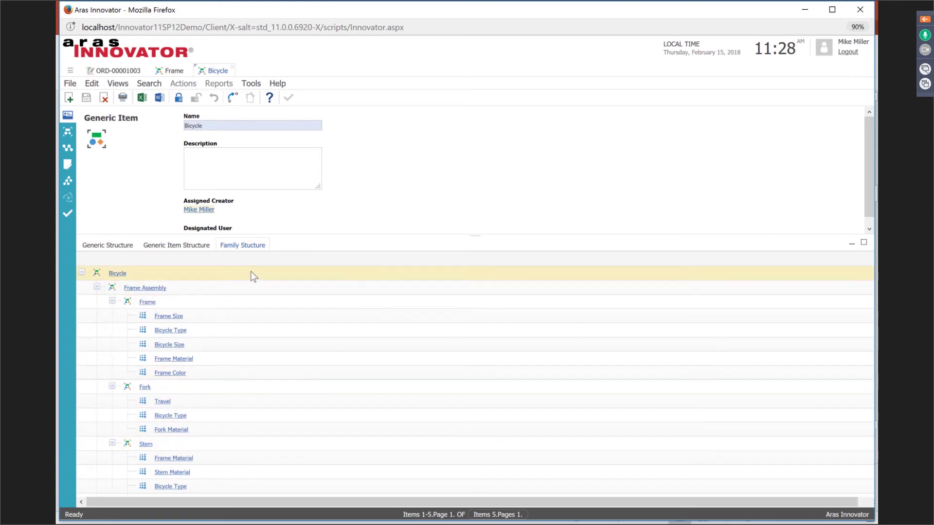
scroll(302, 370, down, 10)
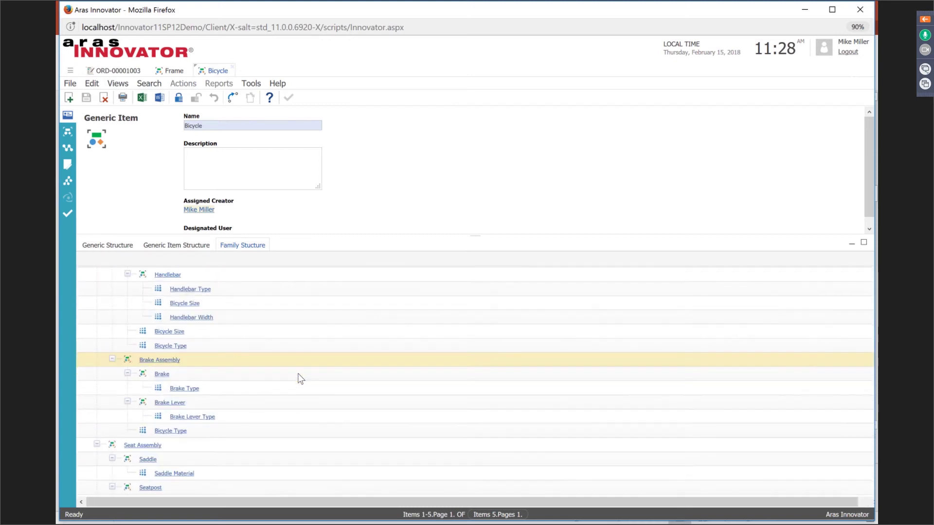
scroll(299, 383, down, 15)
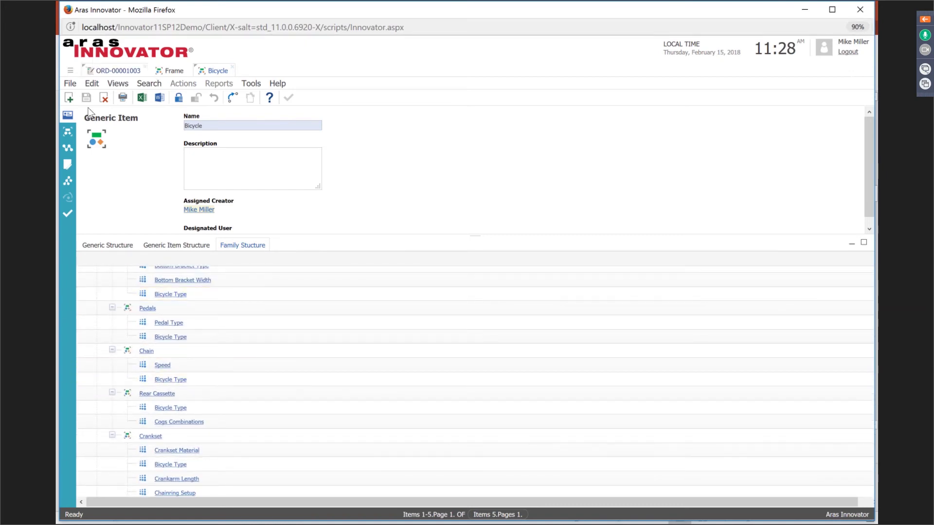
Step: View the Bicycle item's families and options, generate its Variant Tree without choosing any families, and examine the branches up close
click(69, 134)
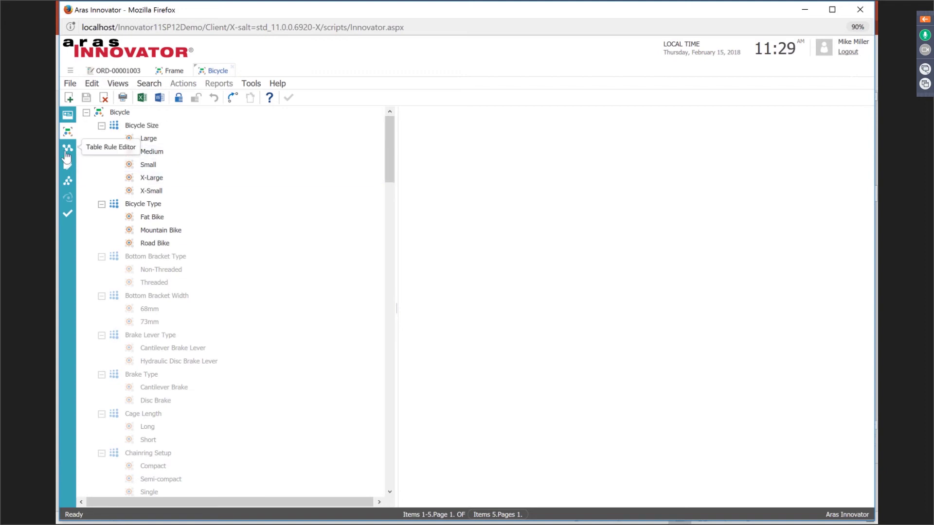
click(68, 182)
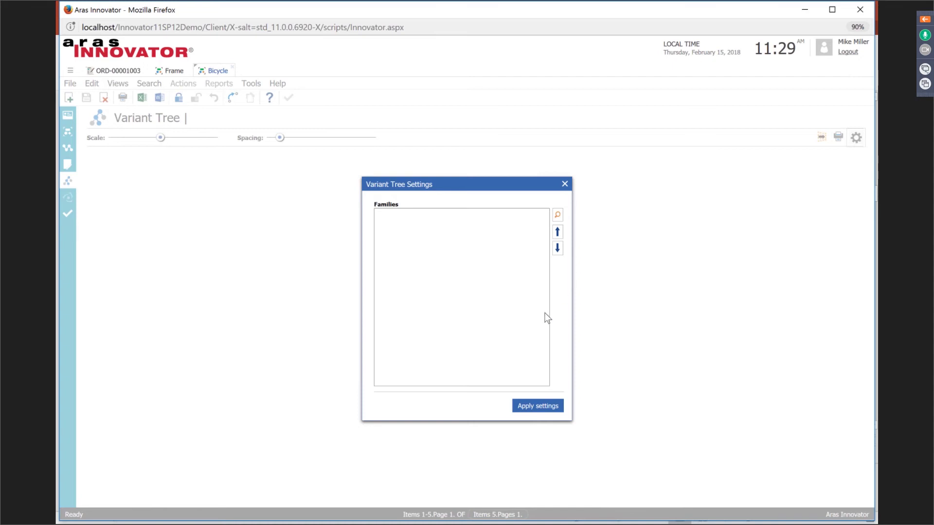
click(548, 410)
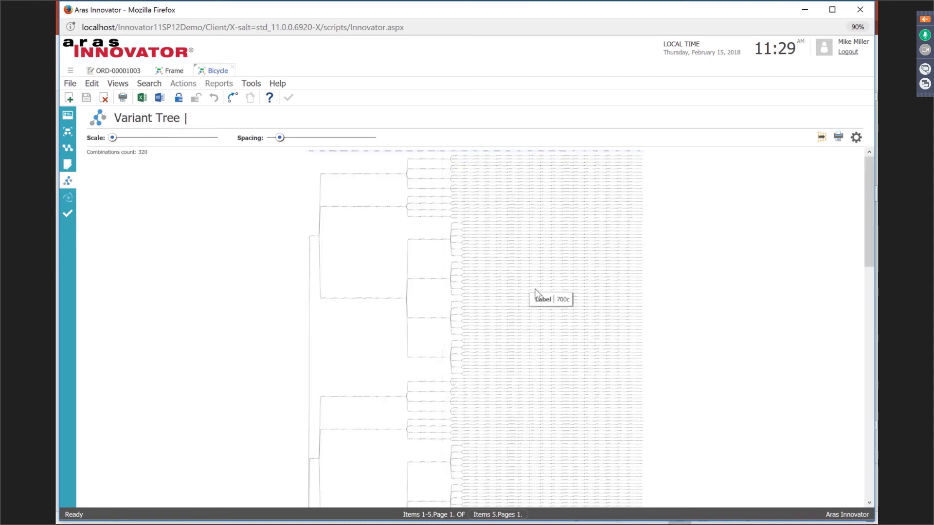
scroll(553, 289, up, 1)
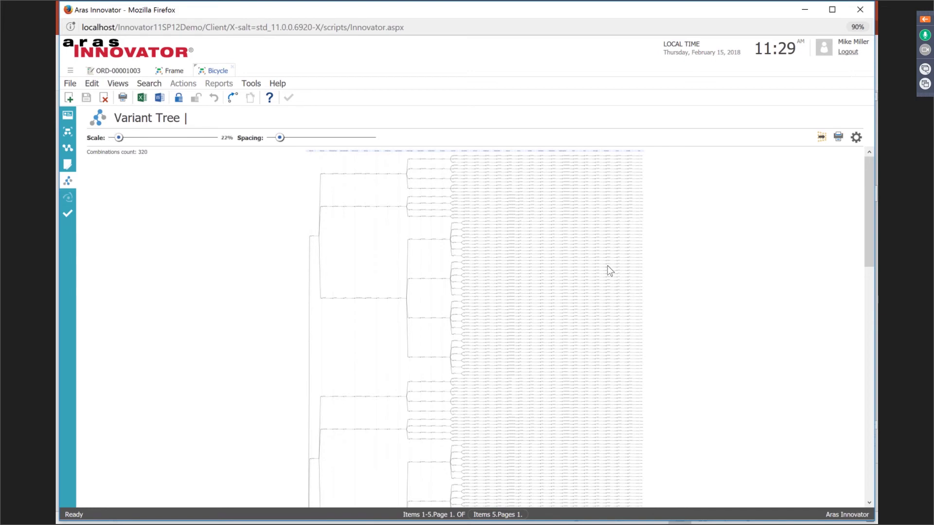
scroll(625, 260, up, 1)
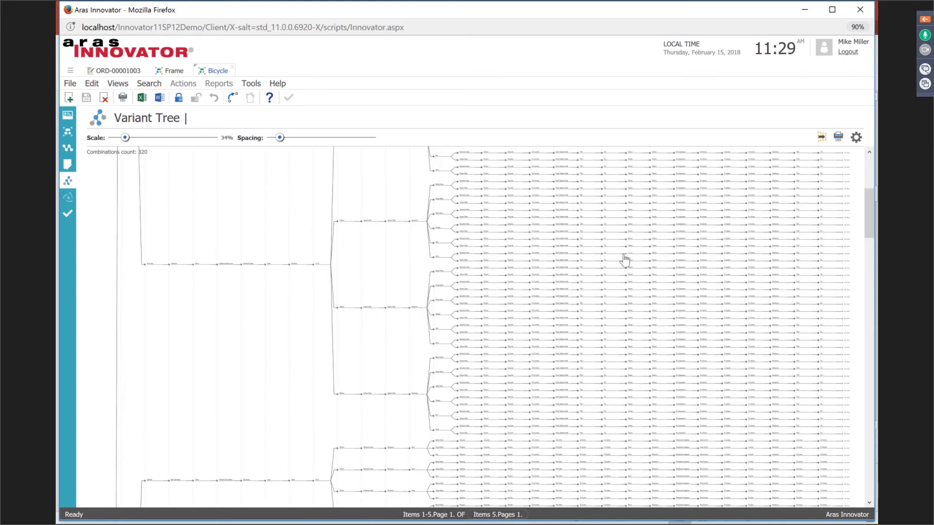
scroll(625, 260, up, 3)
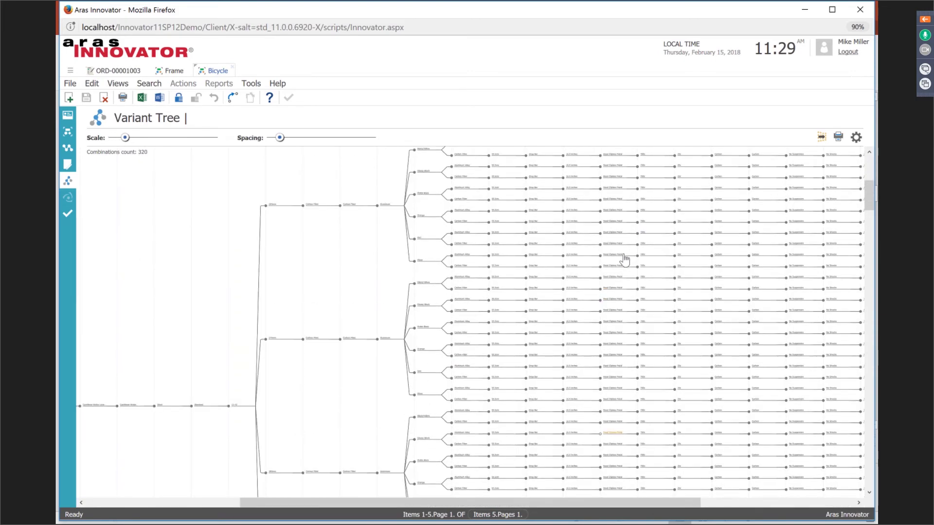
scroll(521, 252, up, 2)
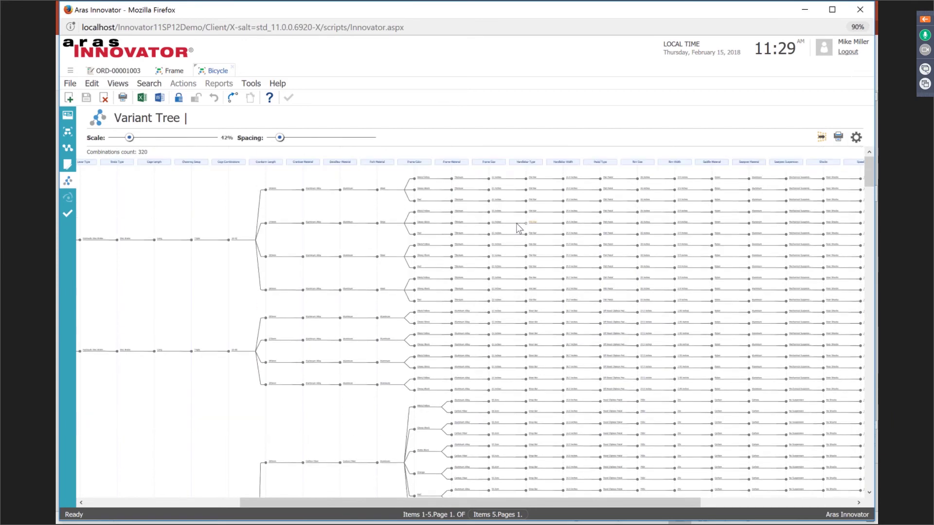
scroll(518, 227, up, 4)
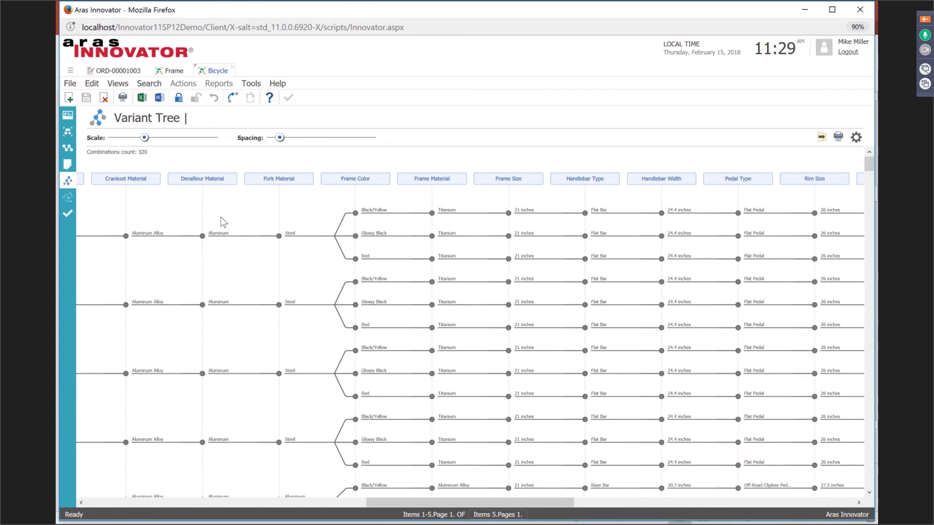
Step: Resolve the Bicycle item's BOM structure from its validation view and expand Assembly (Bicycle) and its Wheel System
click(67, 216)
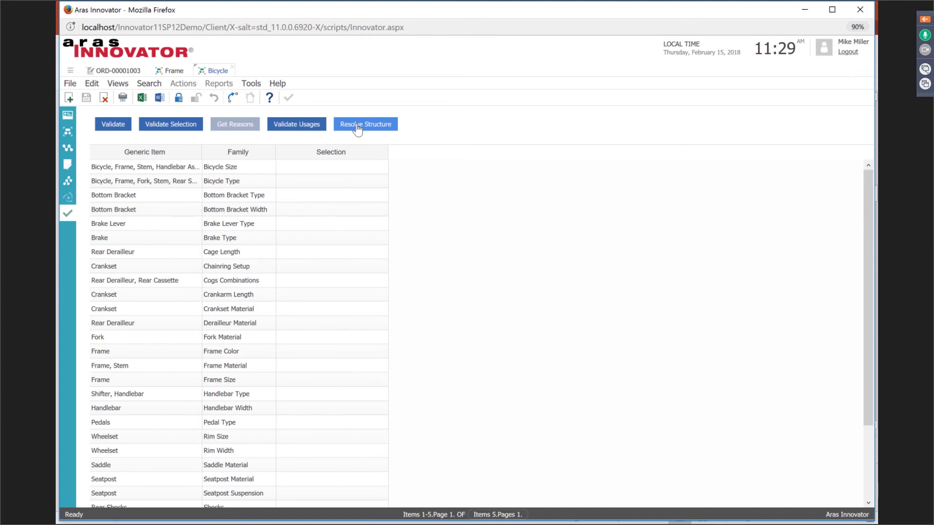
click(357, 128)
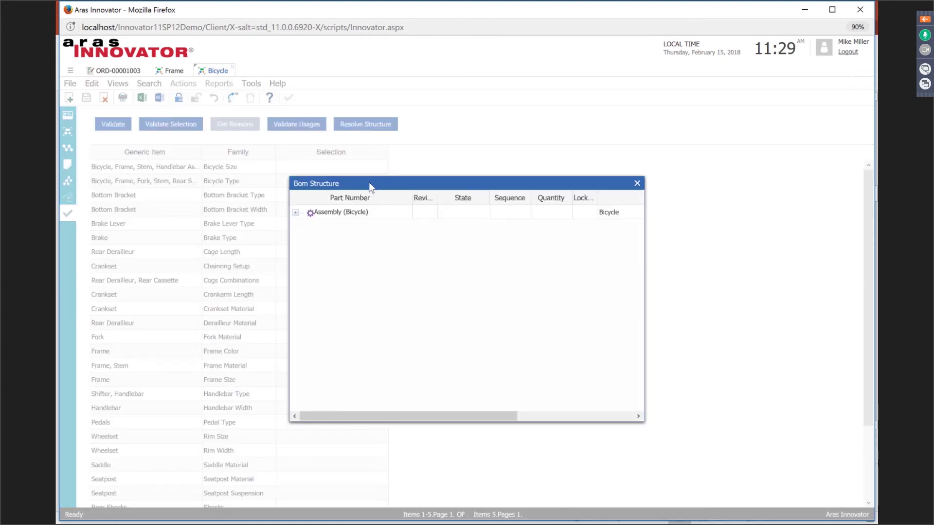
click(296, 214)
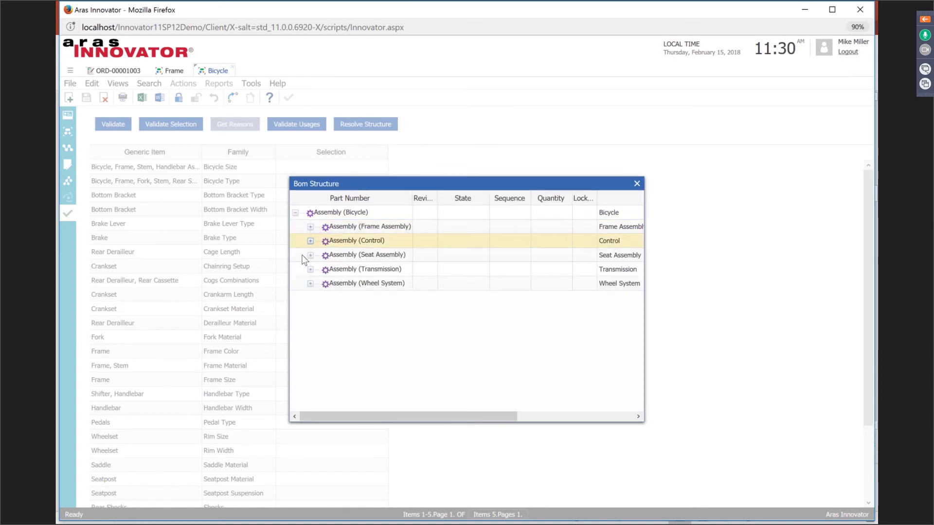
click(311, 284)
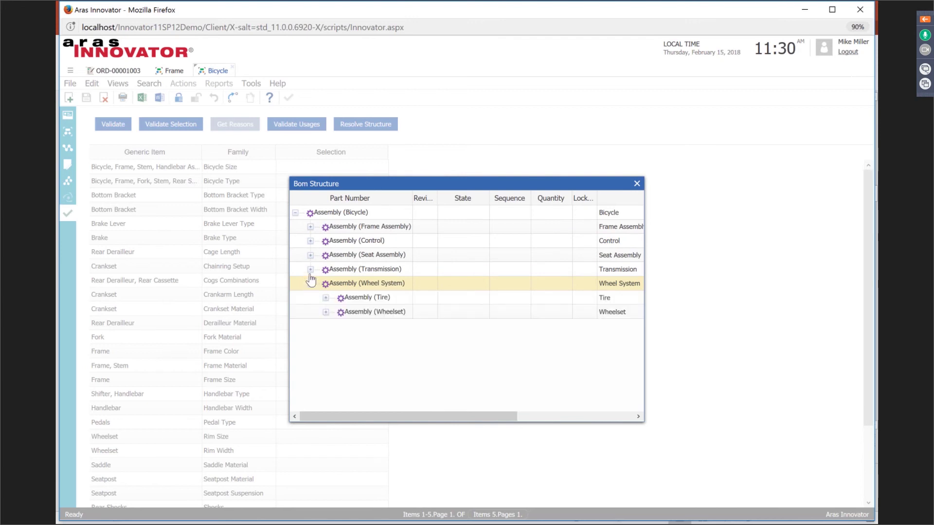
Step: Expand the Frame Assembly branch, review the Frame and Fork parts including the frame names, and close the BOM structure
click(310, 227)
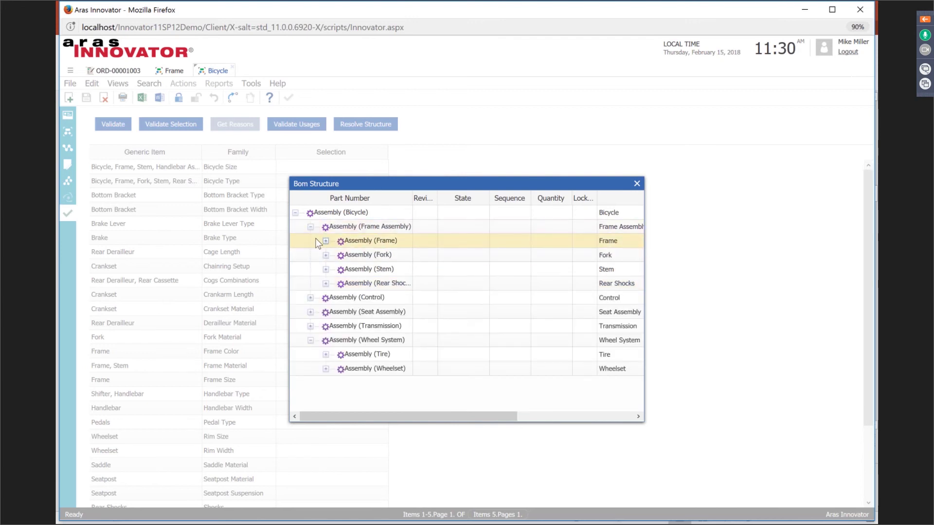
click(325, 240)
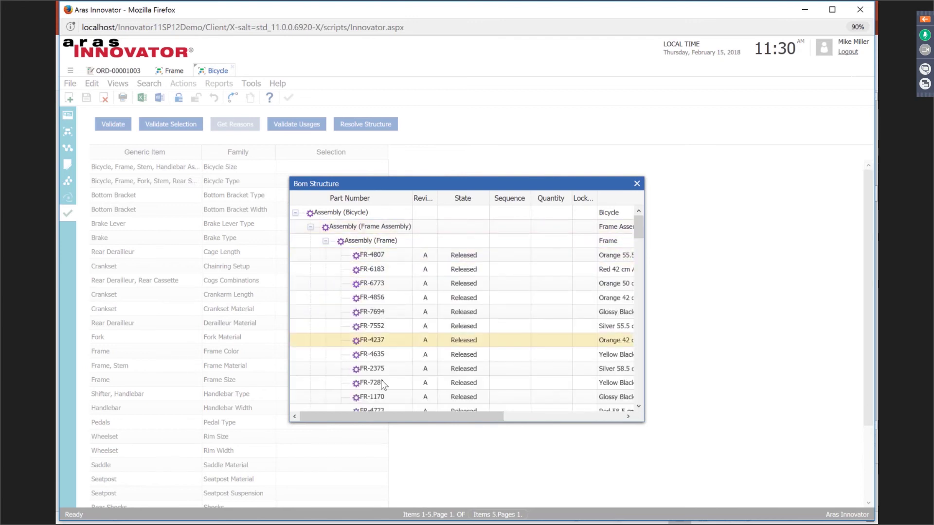
click(324, 242)
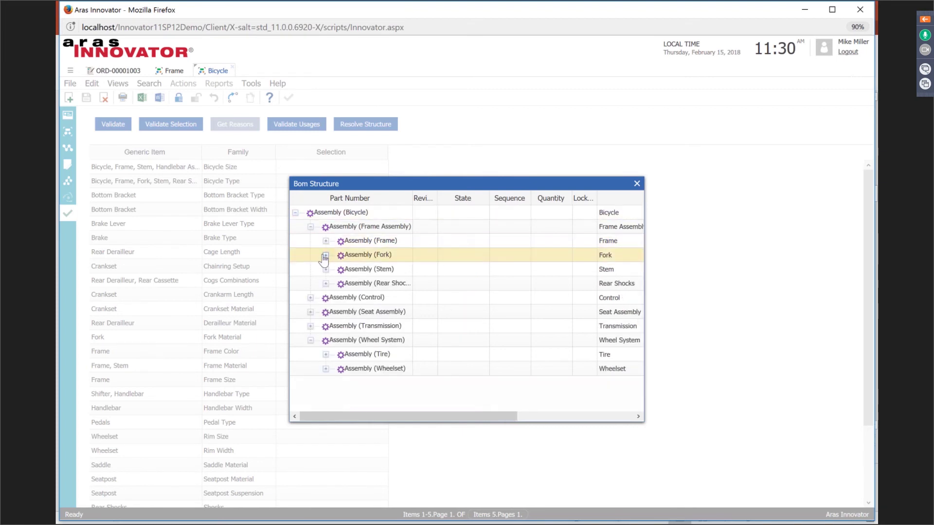
click(325, 255)
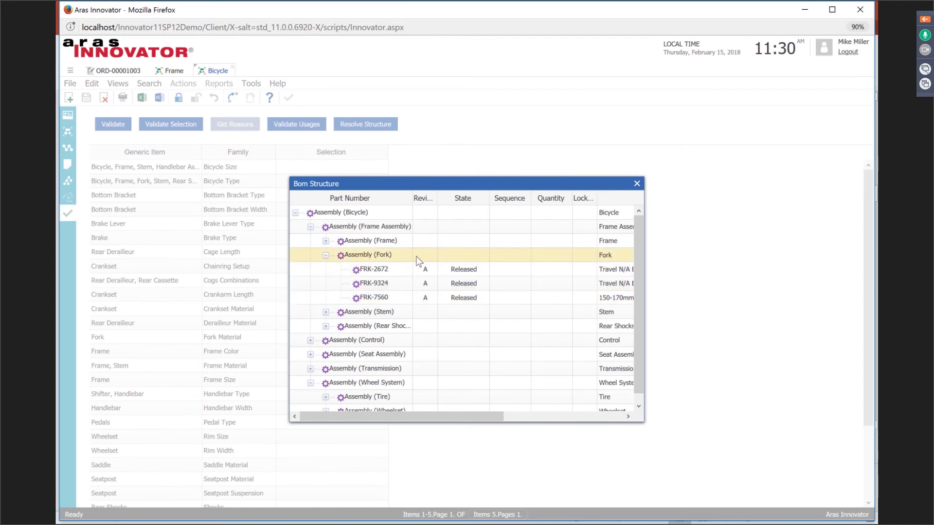
click(326, 240)
drag(479, 416, 583, 422)
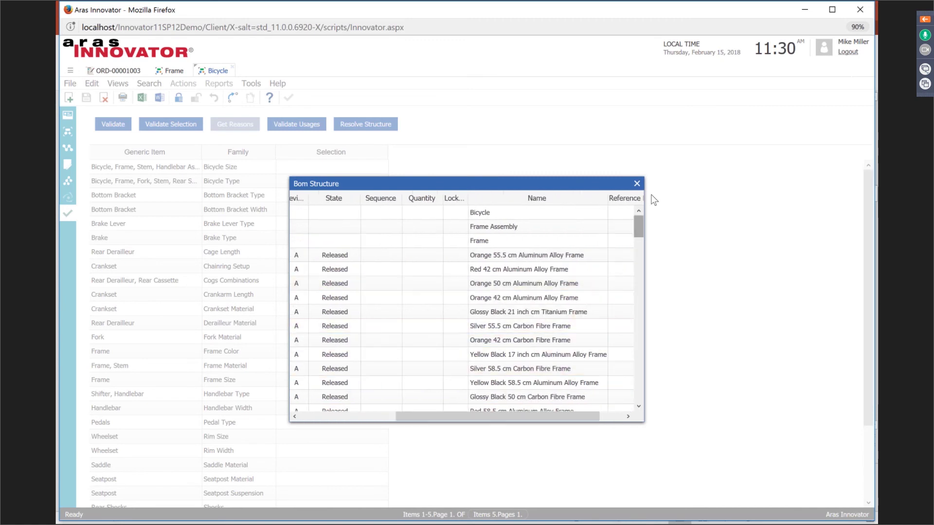
click(635, 184)
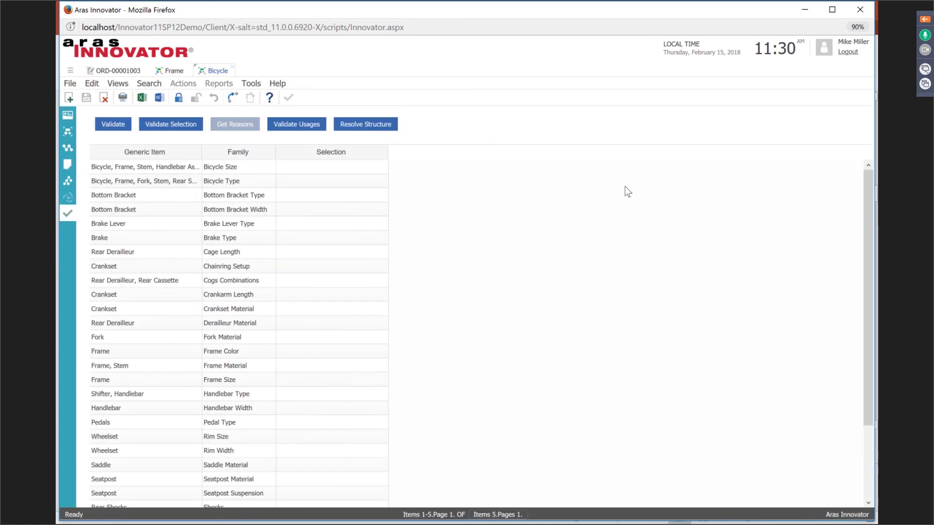